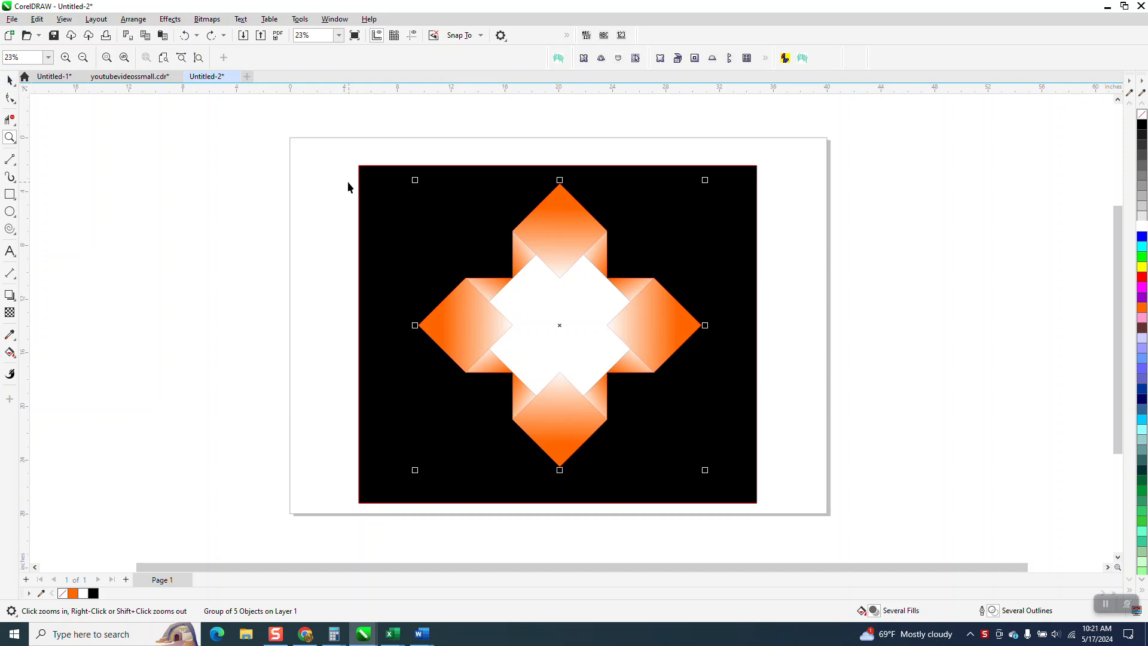
Move the orange design and its black background off the page's right side, and draw a square about 7.883 inches wide on the page
left_click_drag(345, 153, 777, 517)
left_click_drag(548, 336, 979, 347)
left_click(10, 193)
mouse_move(495, 225)
left_mouse_down()
mouse_move(564, 299)
mouse_move(544, 333)
left_mouse_up()
Set the square's rotation angle to 90 degrees
left_click(239, 58)
type("9")
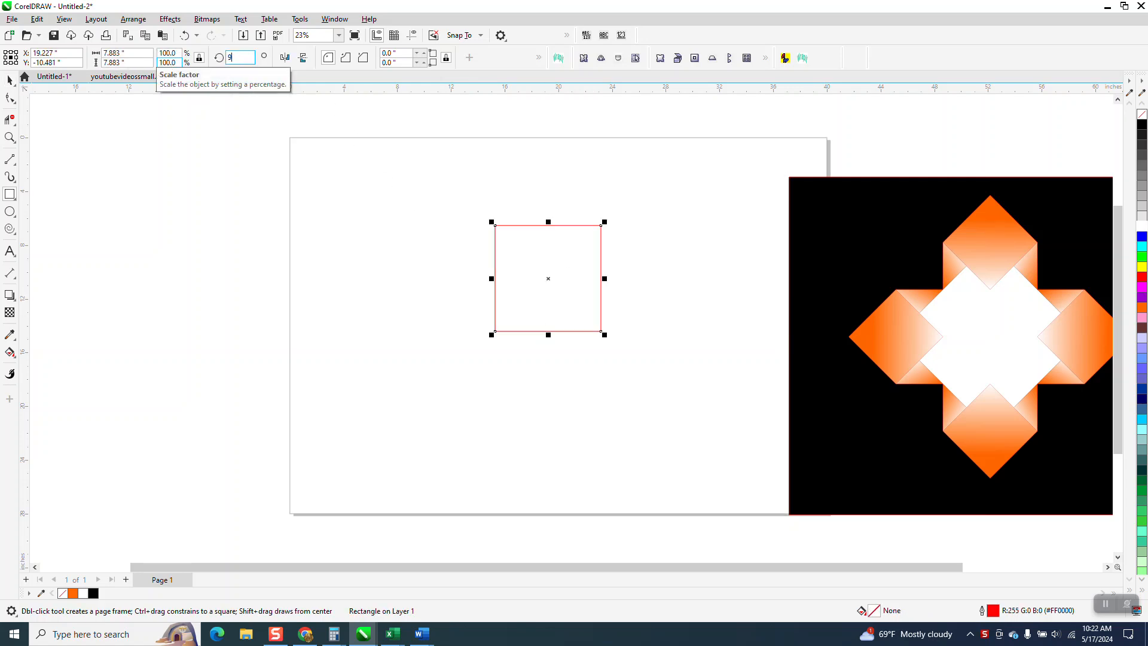
type("0")
key("Return")
Rotate the square to 45 degrees and place a copy directly below, centred on the original diamond's bottom corner
left_click_drag(244, 58, 142, 106)
type("45")
key("Return")
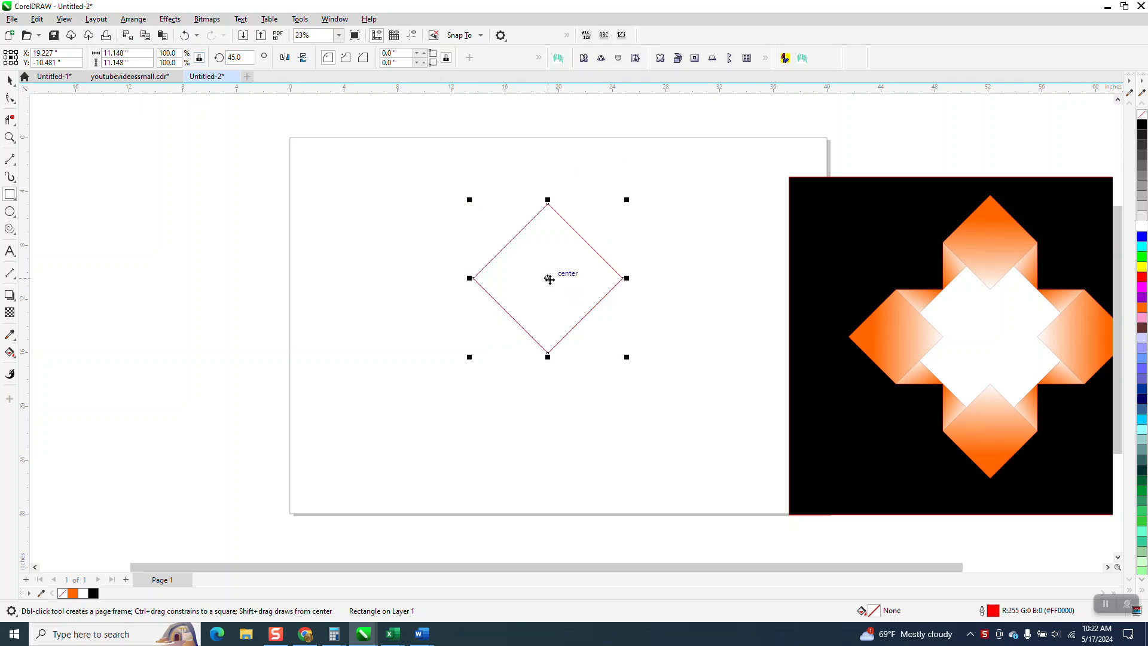
left_click_drag(549, 279, 548, 352)
Draw two vertical 2-Point Lines joining the left corners and the right corners of the two overlapping diamonds
scroll(419, 340, "down", 2)
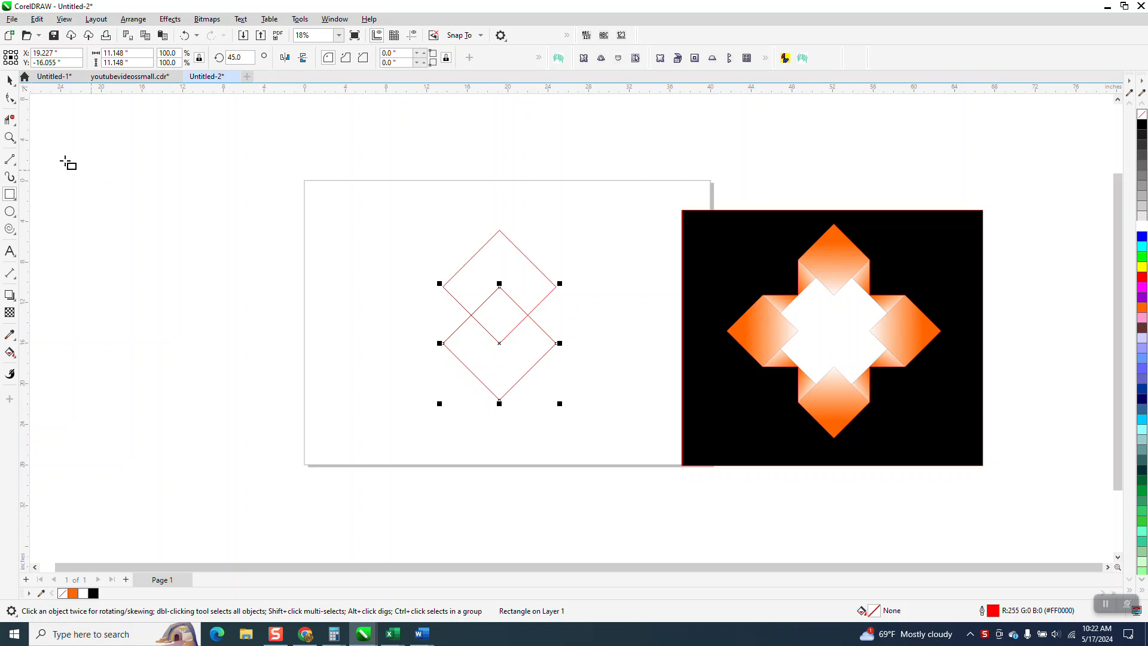
left_click(10, 138)
left_click(547, 354)
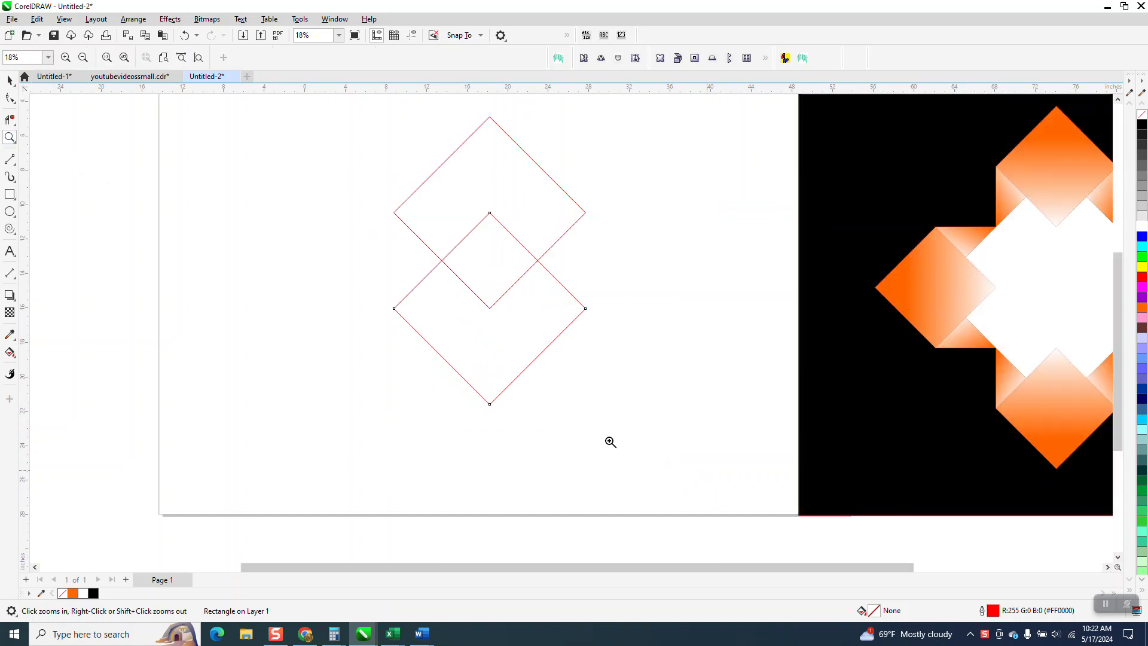
left_click(15, 165)
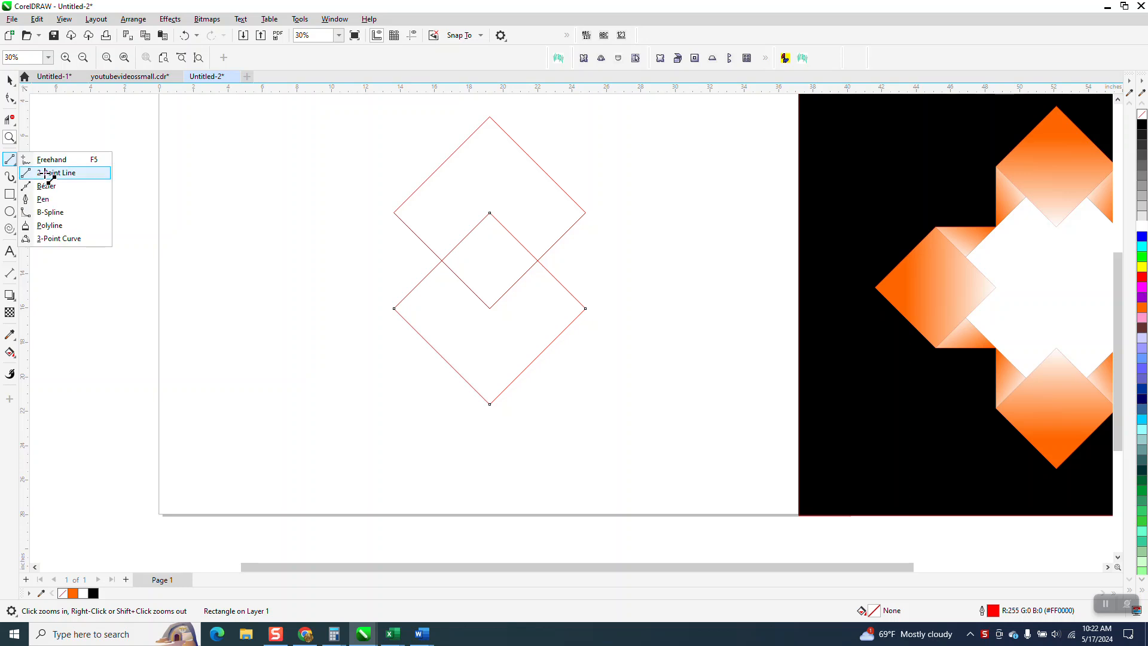
left_click(48, 173)
left_click_drag(394, 212, 394, 309)
mouse_move(585, 213)
left_mouse_down()
mouse_move(597, 284)
mouse_move(586, 308)
left_mouse_up()
Smart Fill the upper diamond region and both side triangles with cyan and no outline
scroll(467, 356, "down", 1)
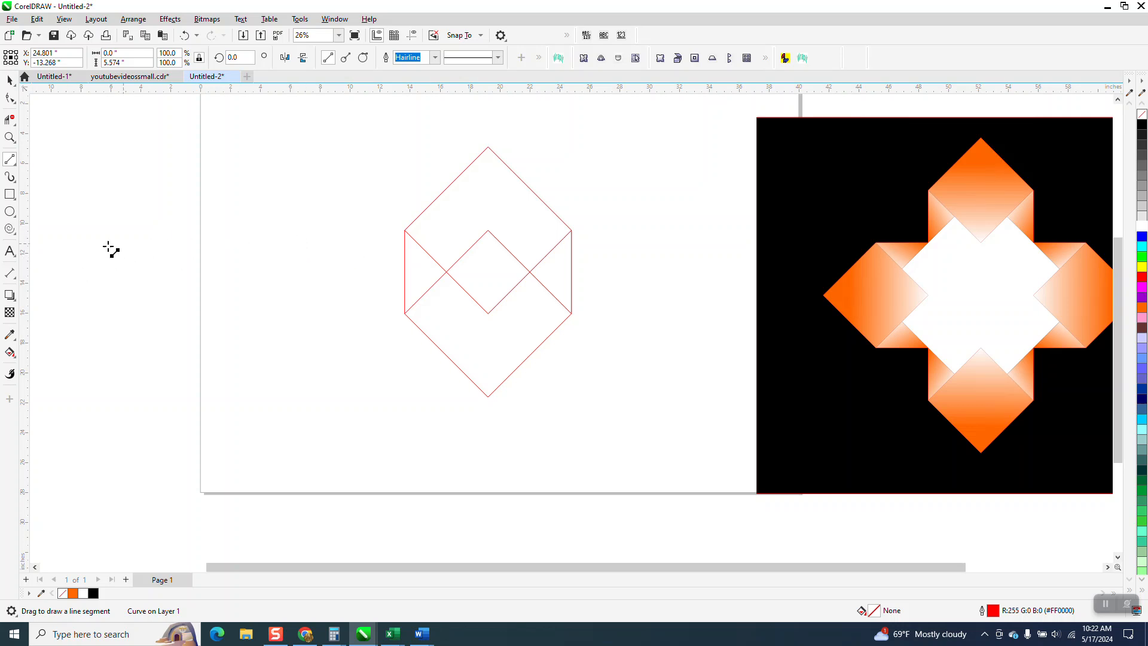
left_click(12, 354)
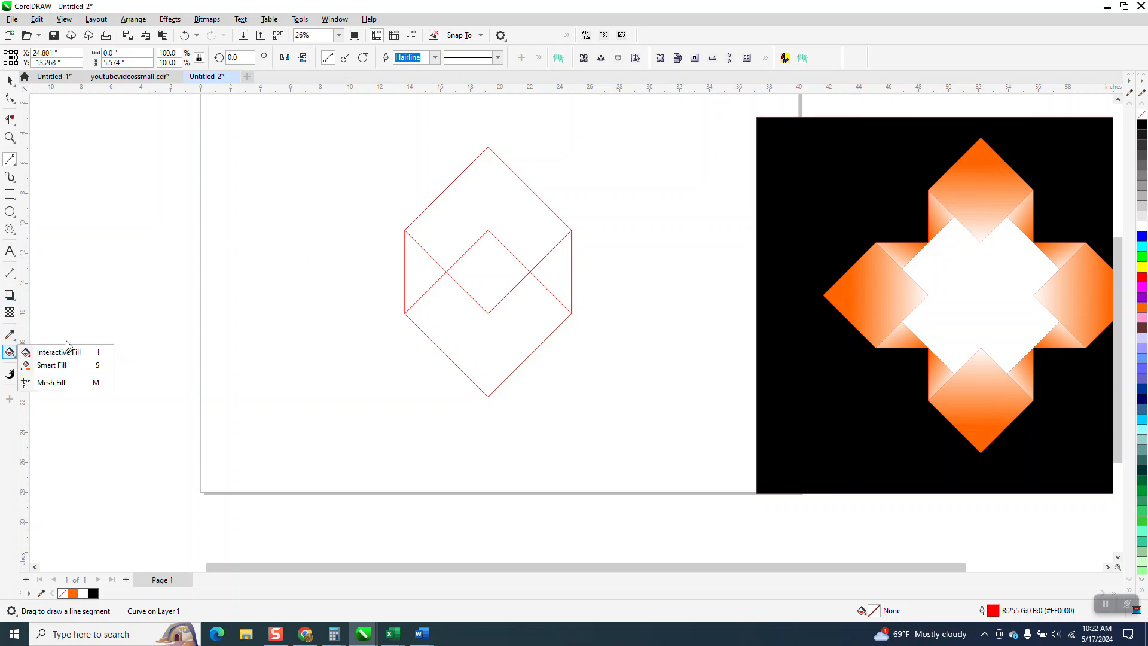
left_click(53, 365)
left_click(136, 58)
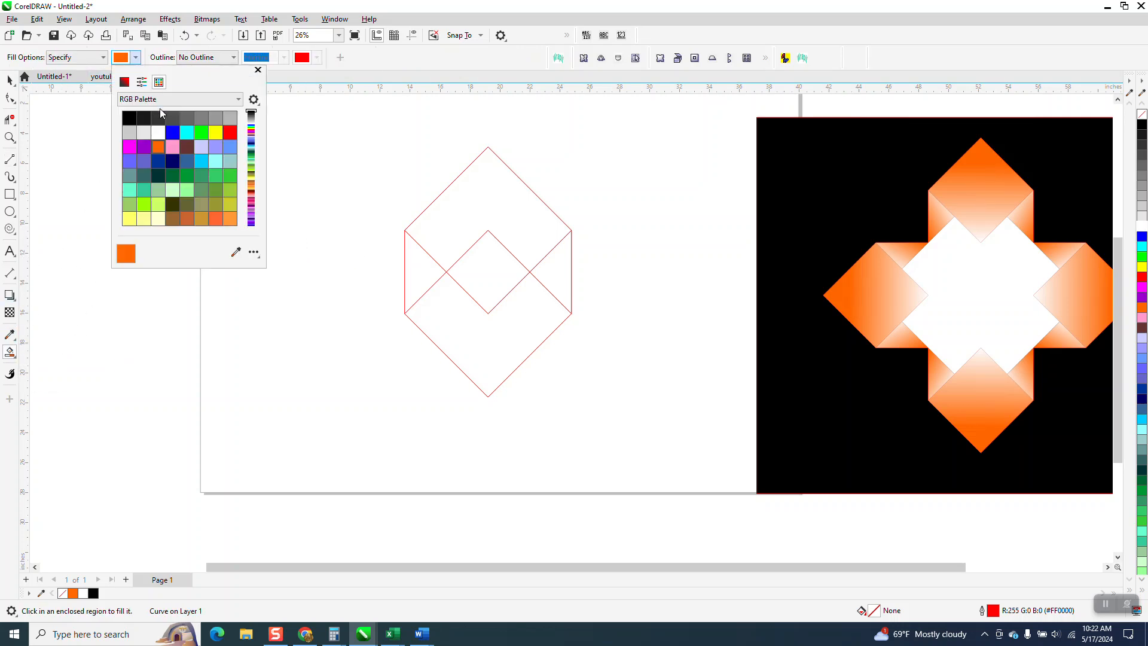
left_click(187, 132)
left_click(517, 230)
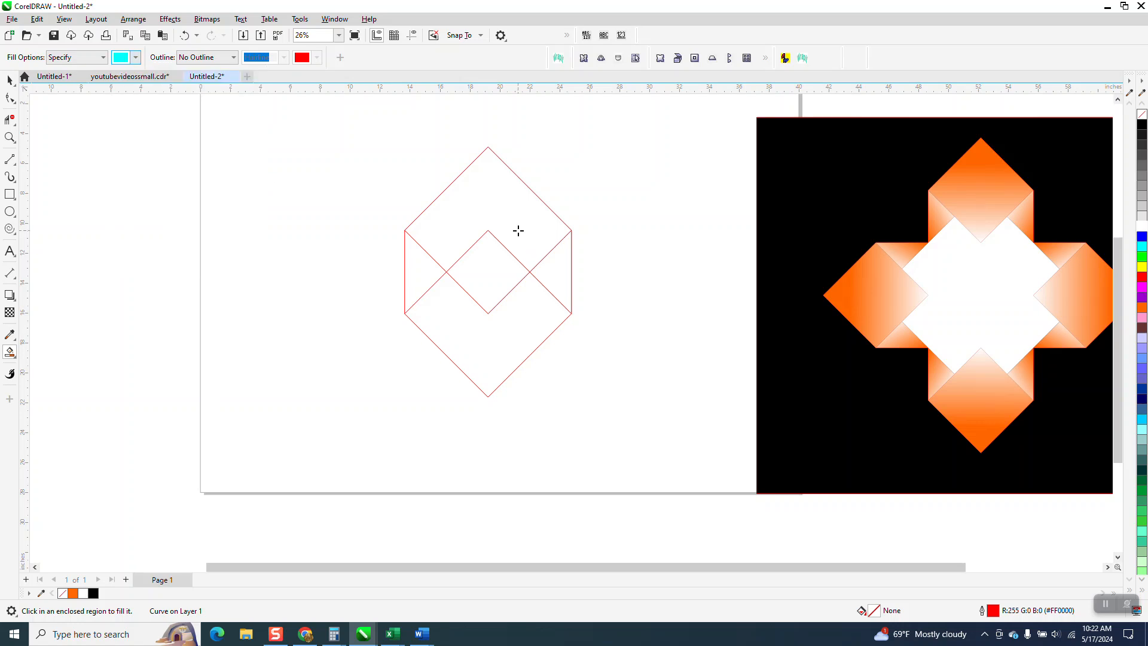
left_click(441, 256)
left_click(561, 279)
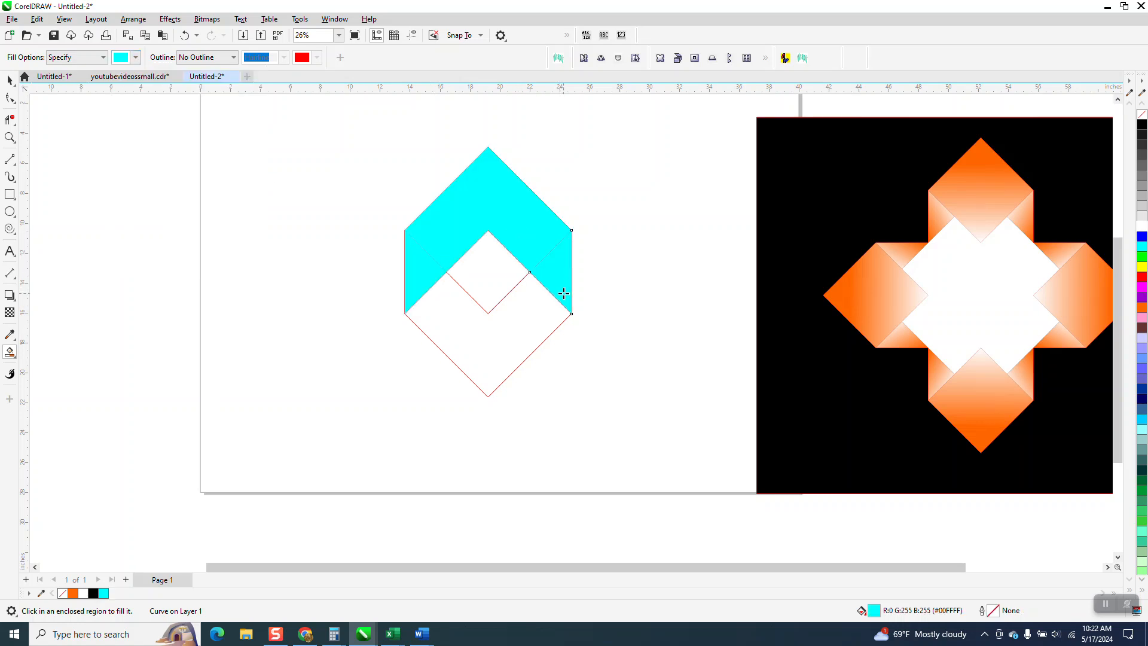
Apply a diagonal cyan-to-black fountain fill to the left triangle, darkening toward the upper diamond's edge
left_click(10, 79)
left_click(417, 279)
left_click(9, 352)
left_click(14, 357)
left_click(48, 364)
key("g")
left_click_drag(404, 285, 376, 214)
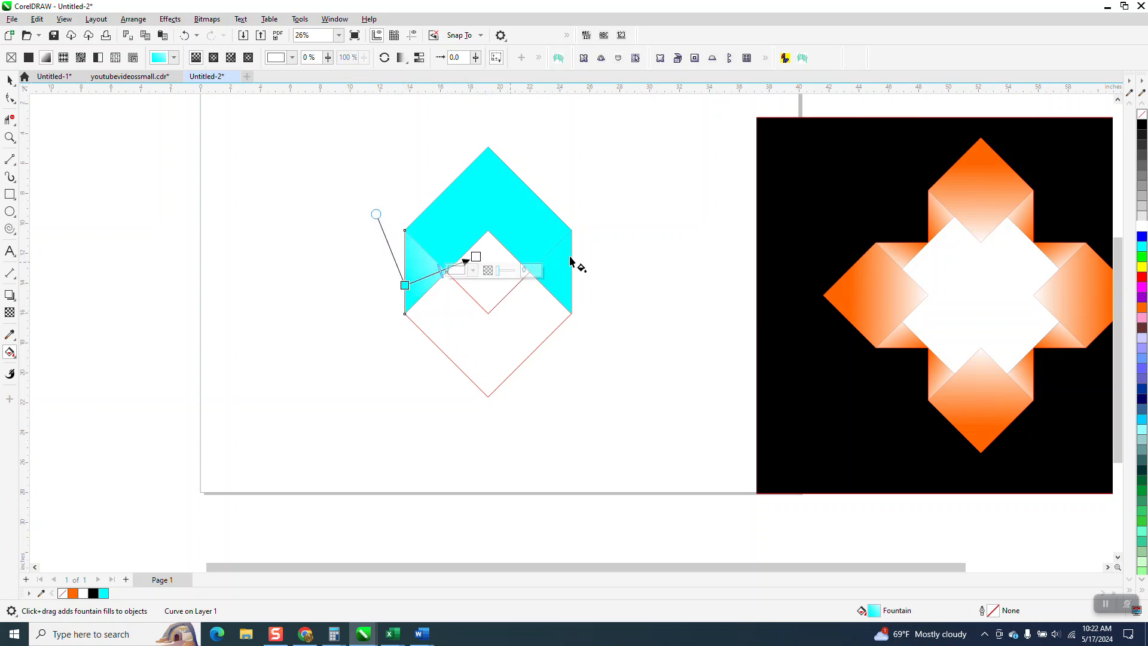
left_click_drag(518, 258, 464, 223)
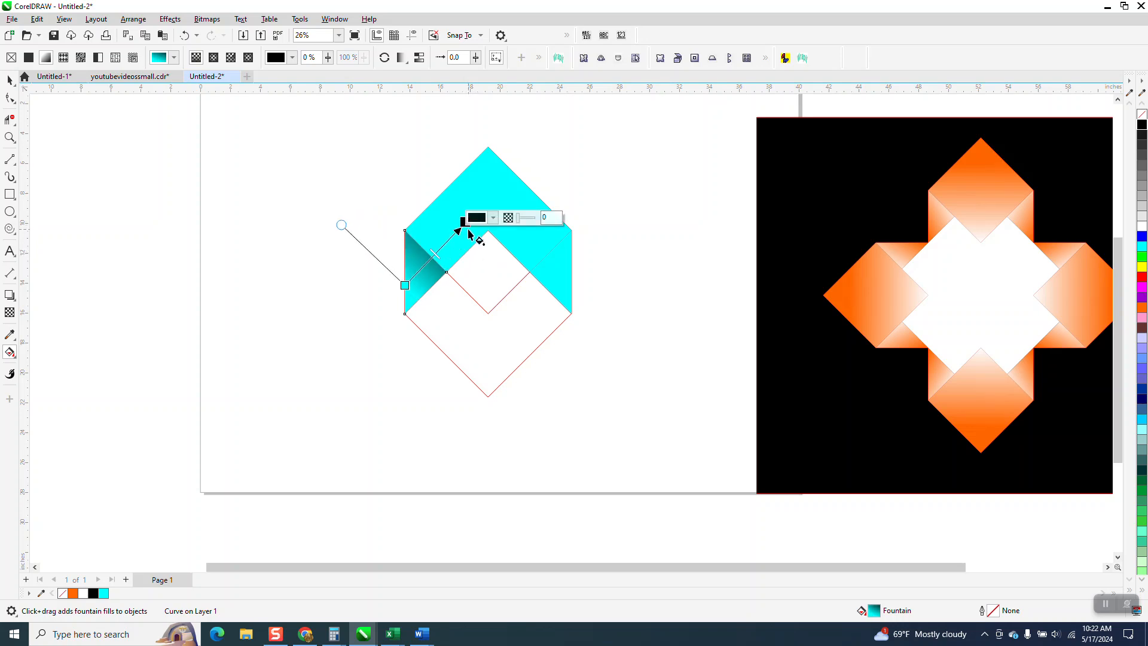
mouse_move(341, 225)
left_mouse_down()
mouse_move(304, 285)
mouse_move(335, 227)
left_mouse_up()
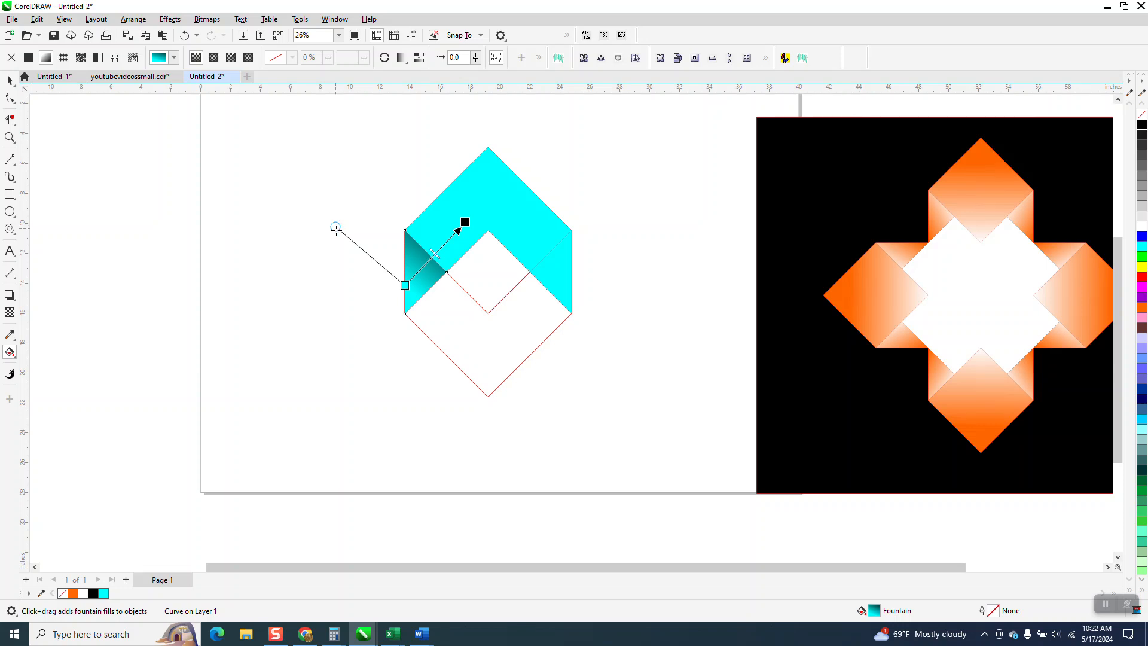
left_click_drag(404, 285, 414, 278)
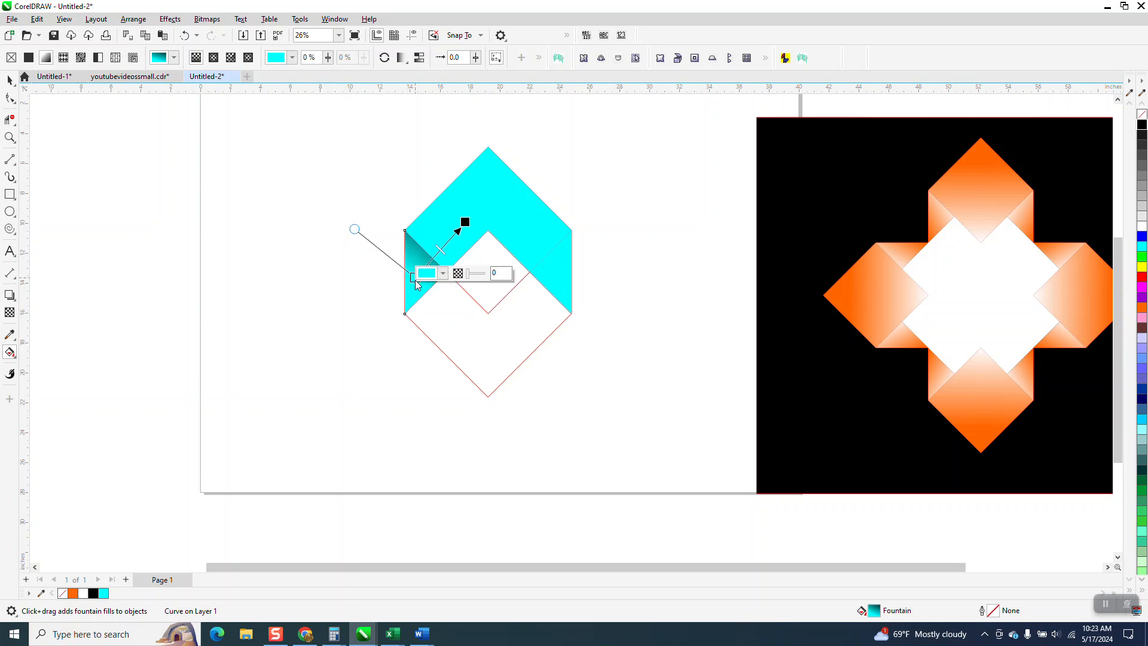
Delete the flat cyan triangle on the right side of the figure
left_click(10, 79)
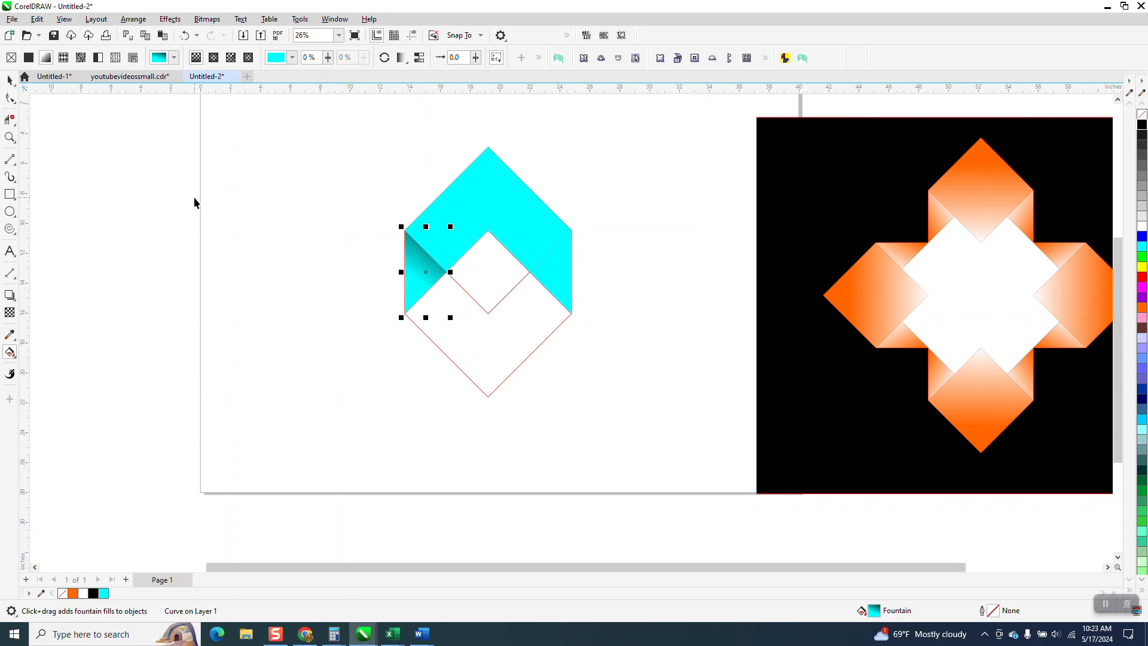
left_click(249, 237)
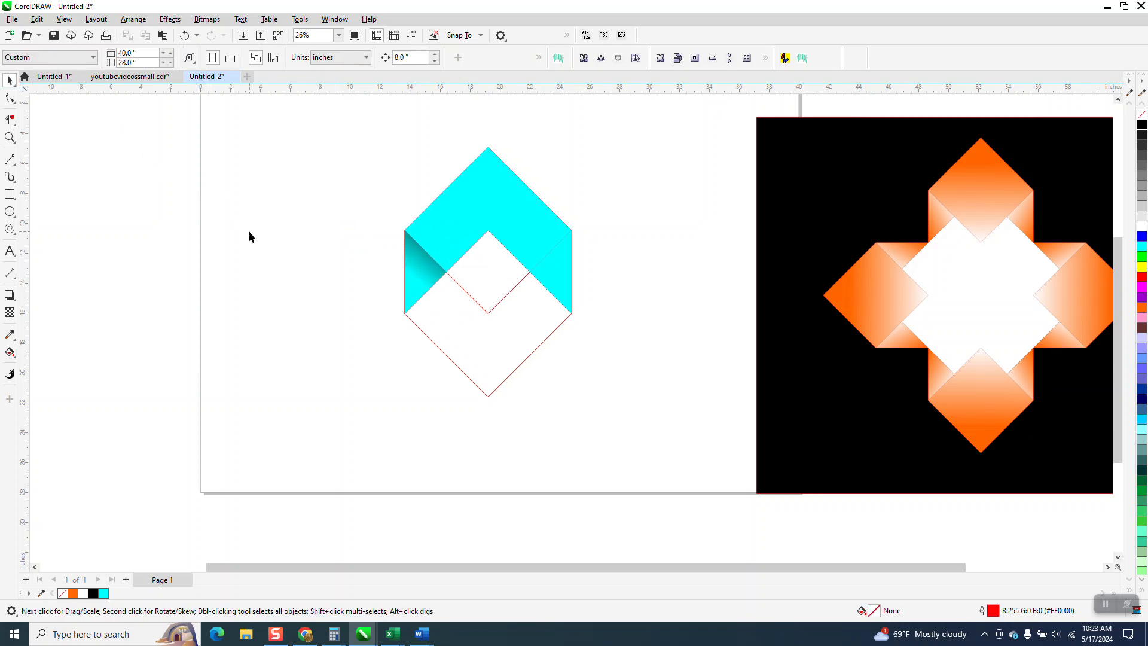
left_click(569, 293)
key("Delete")
Create a horizontally mirrored copy of the shaded left triangle and fit it into the empty right triangle
left_click(432, 272)
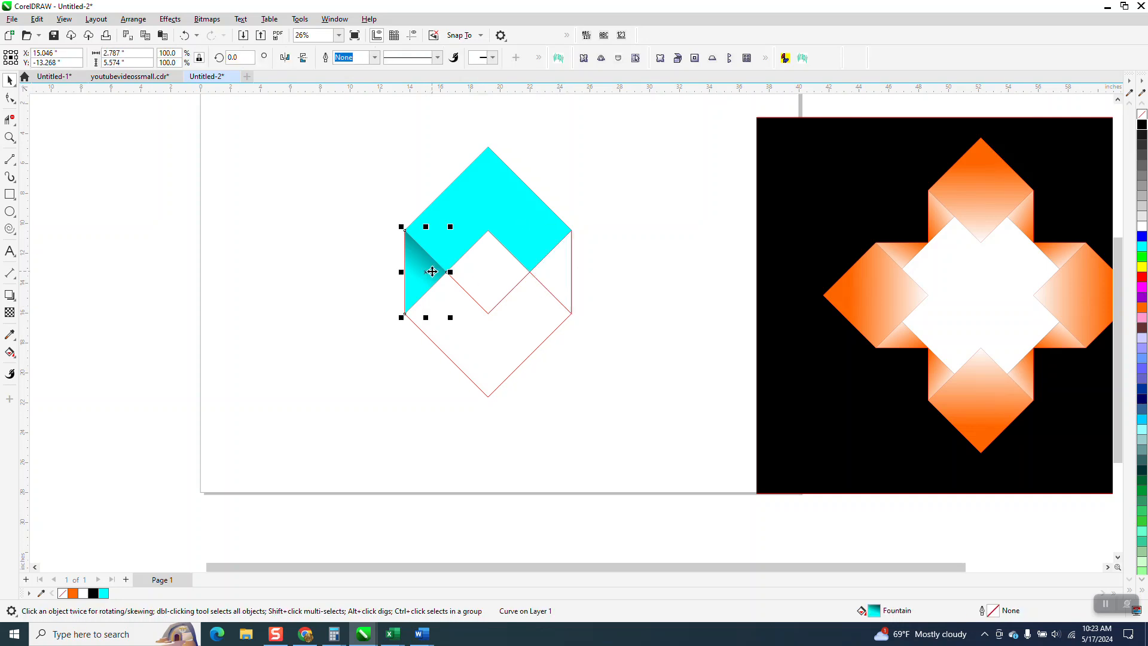
left_click(284, 58)
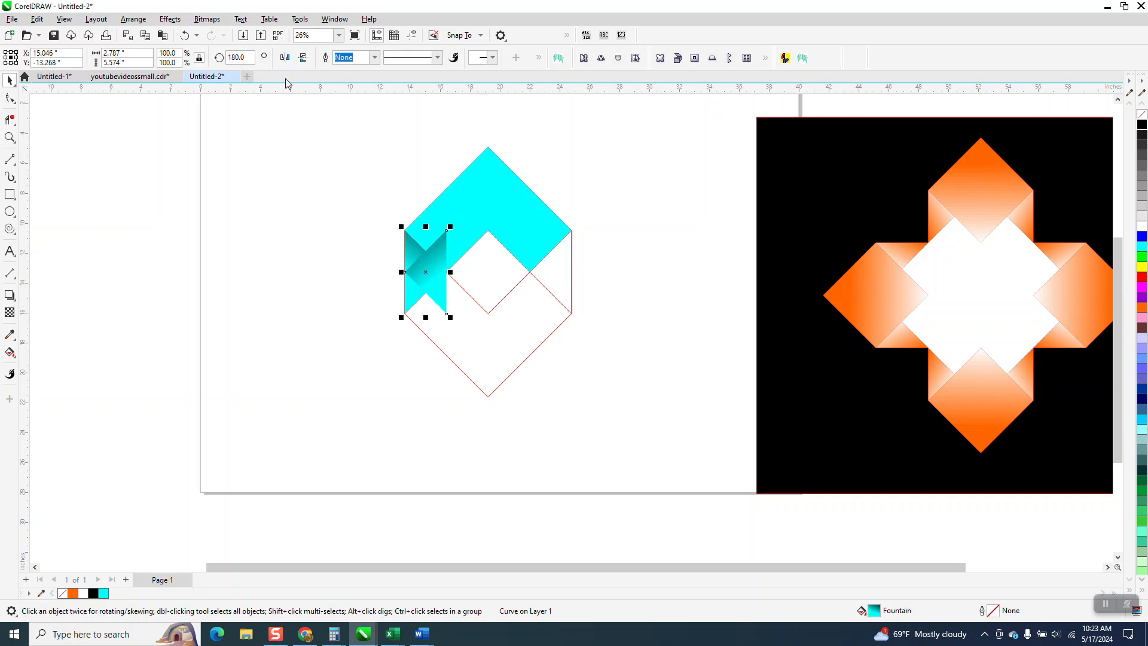
left_click_drag(440, 240, 570, 234)
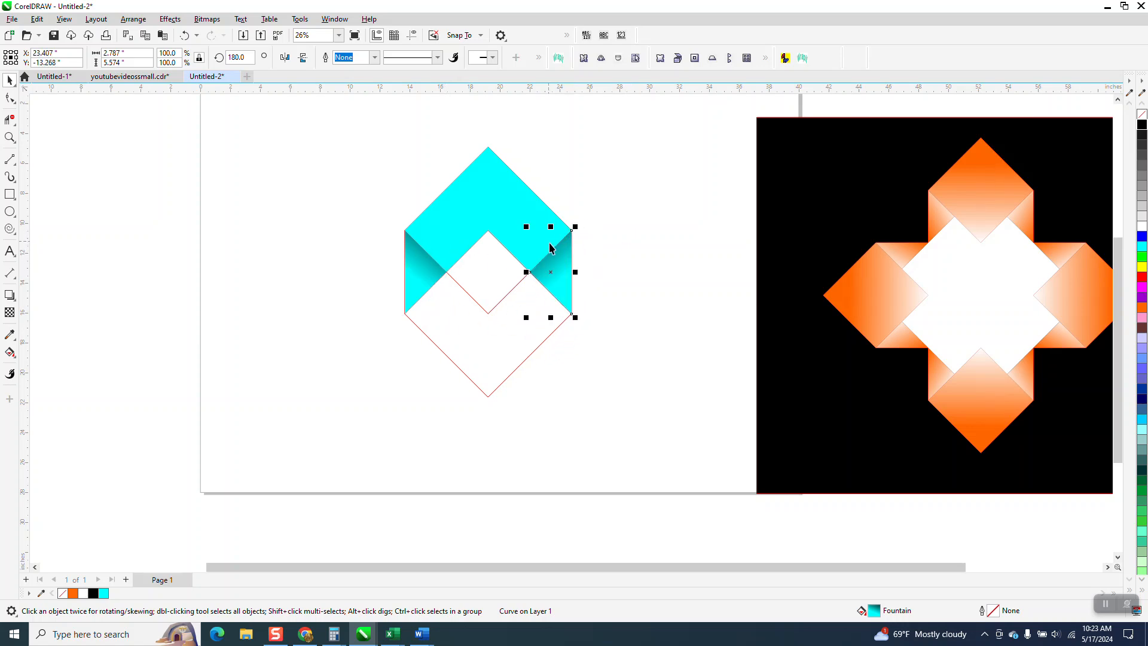
Delete the cyan top shape and remove the lower diamond's segments inside the upper diamond with Virtual Segment Delete
scroll(514, 268, "down", 1)
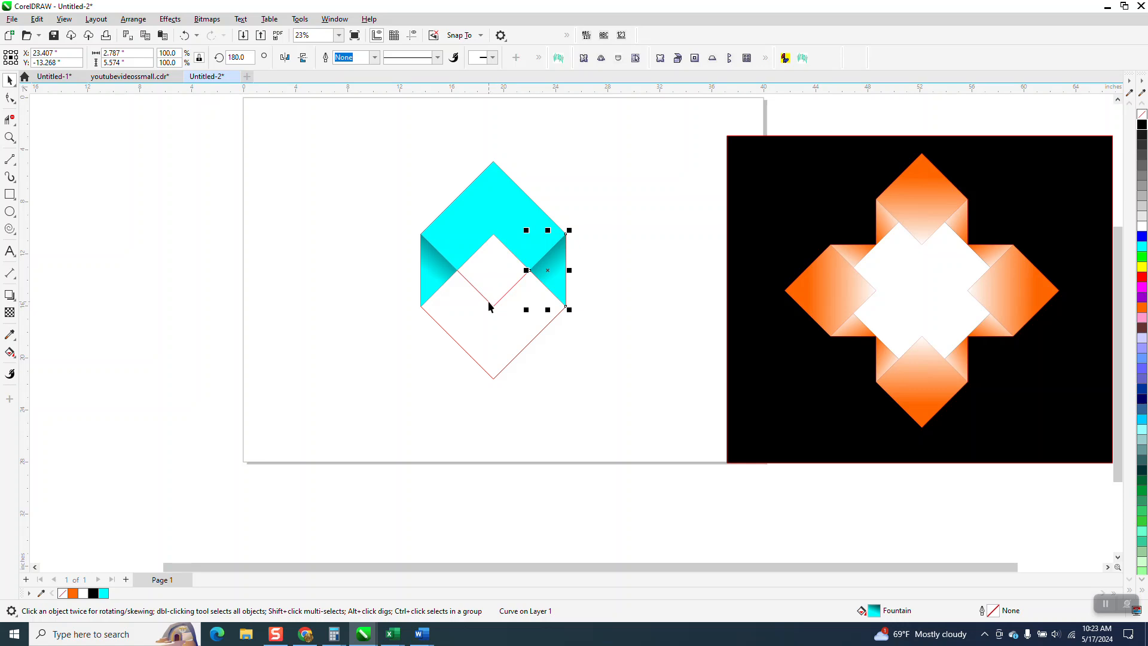
left_click(491, 215)
key("Delete")
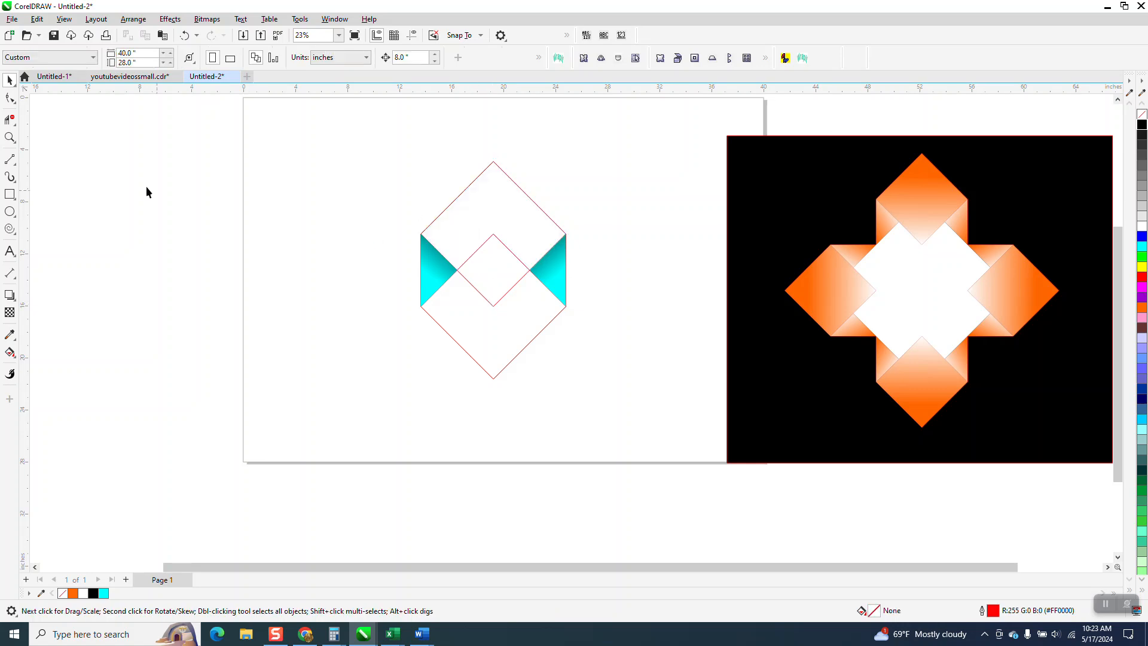
left_click(10, 119)
left_click(506, 251)
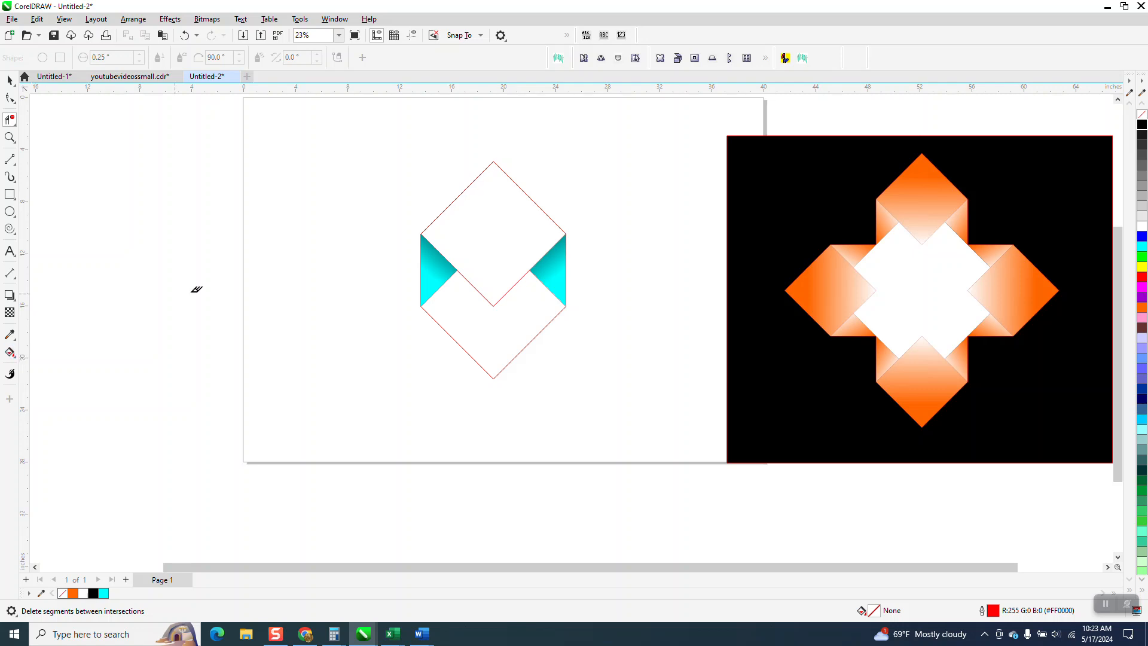
left_click(20, 356)
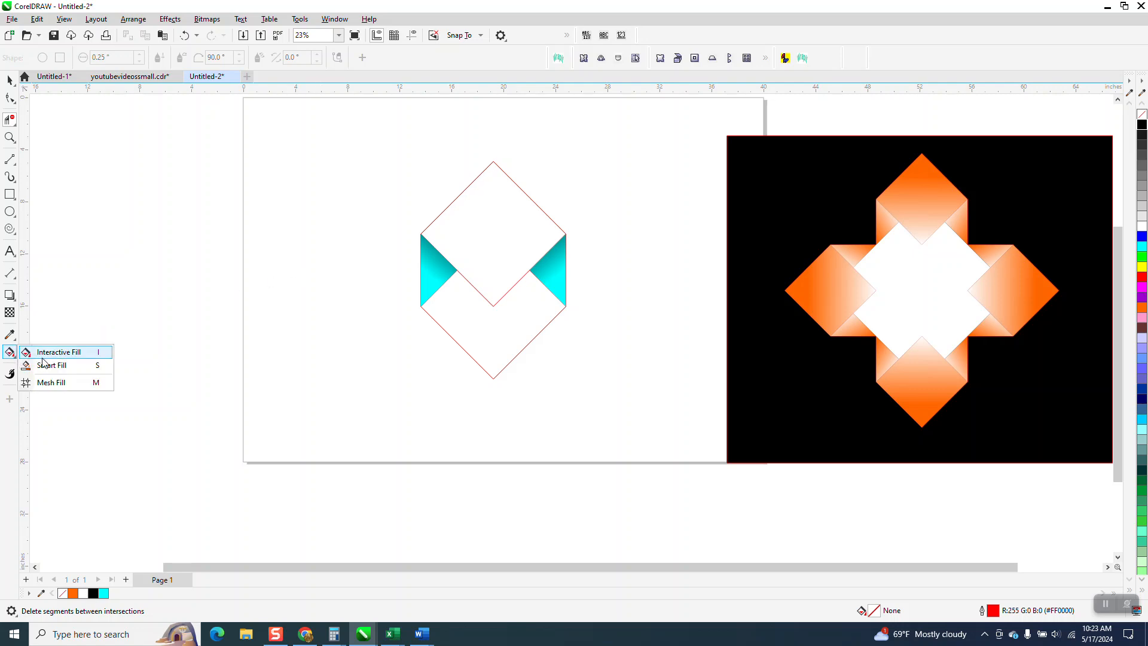
left_click(55, 352)
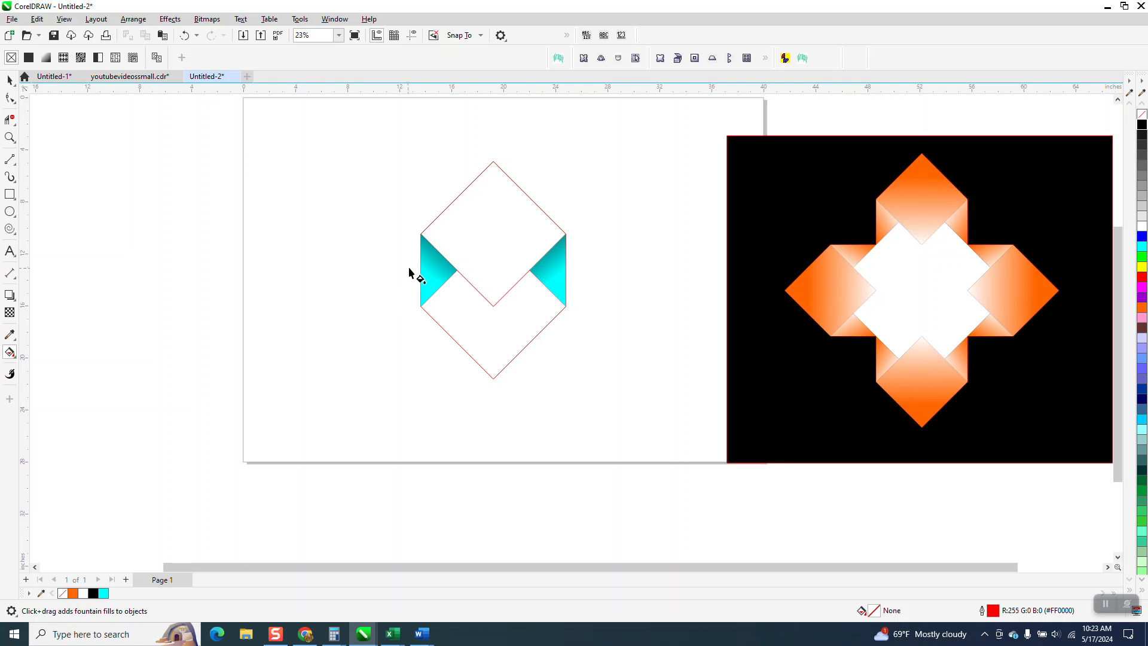
left_click(506, 258)
Smart Fill the whole upper diamond with cyan and no outline
left_click(16, 359)
left_click(48, 367)
left_click(504, 238)
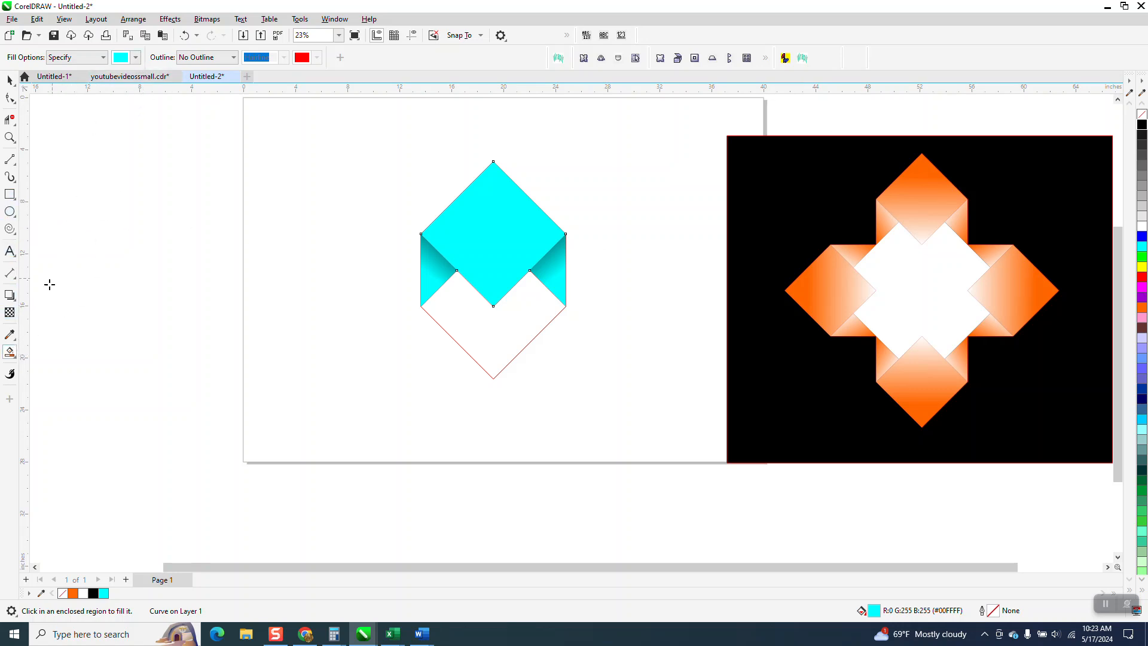
Apply a vertical fountain fill to the upper diamond, running from cyan at its top corner to black below the figure
left_click(20, 359)
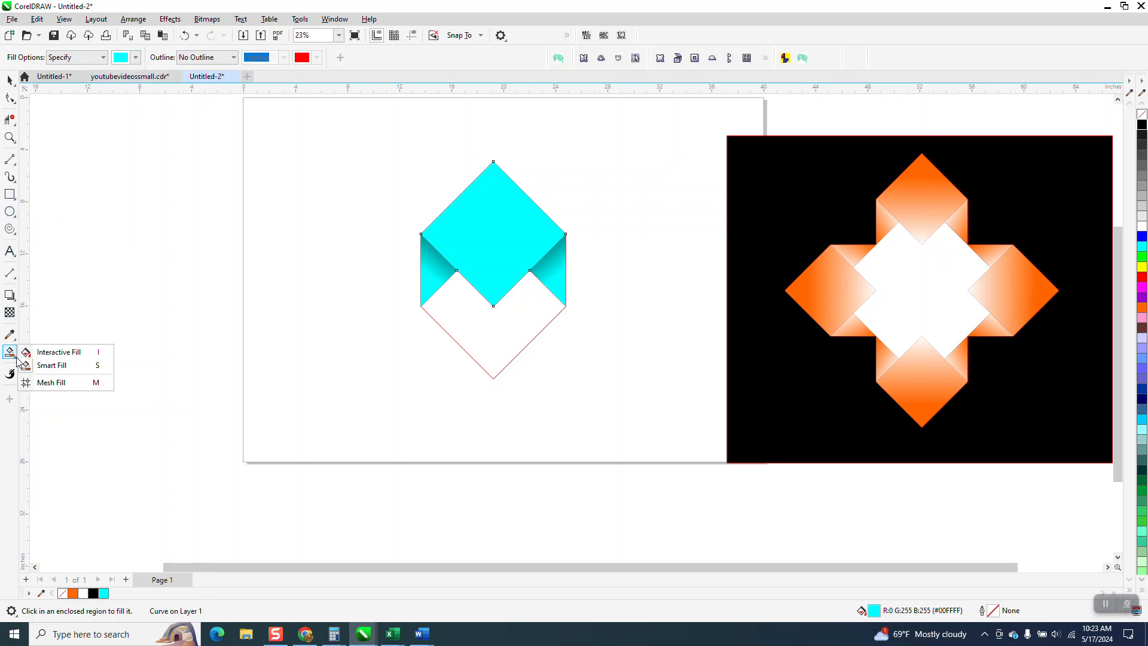
left_click(56, 352)
left_click_drag(495, 171, 494, 317)
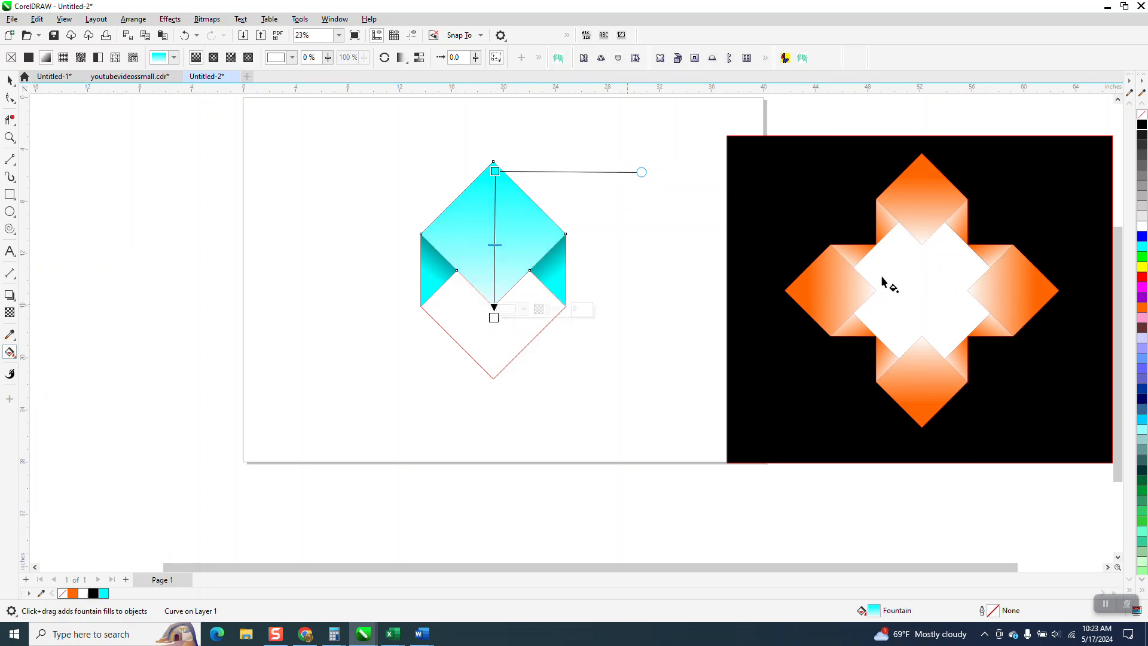
left_click_drag(1144, 149, 495, 399)
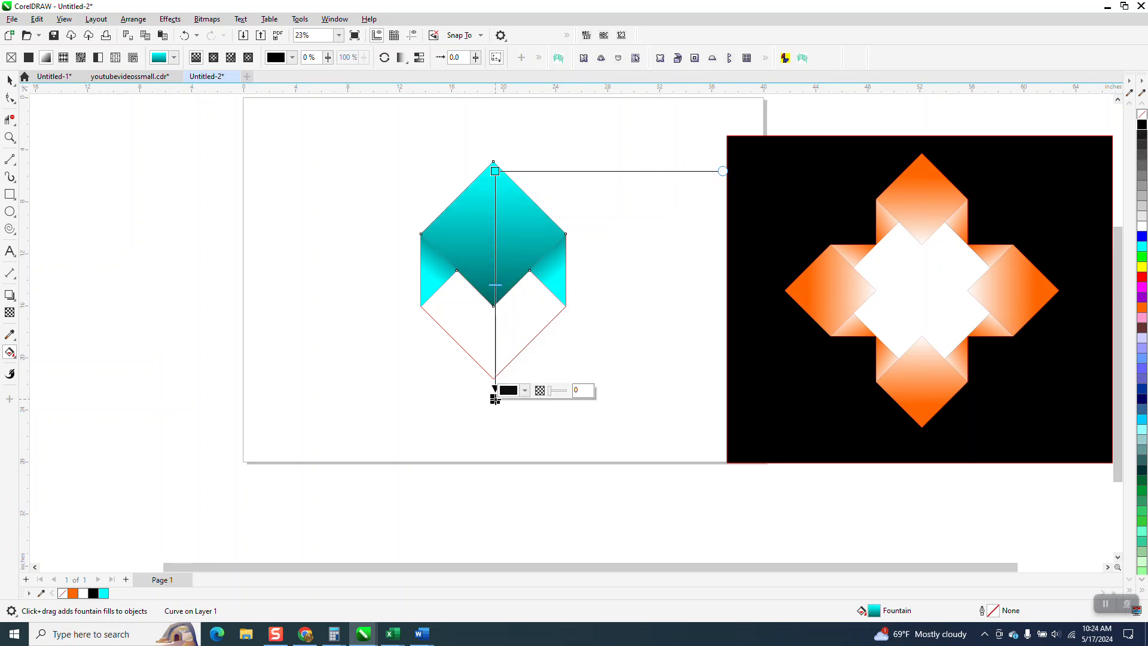
Select the entire cyan figure with its outlines and group it
left_click(15, 83)
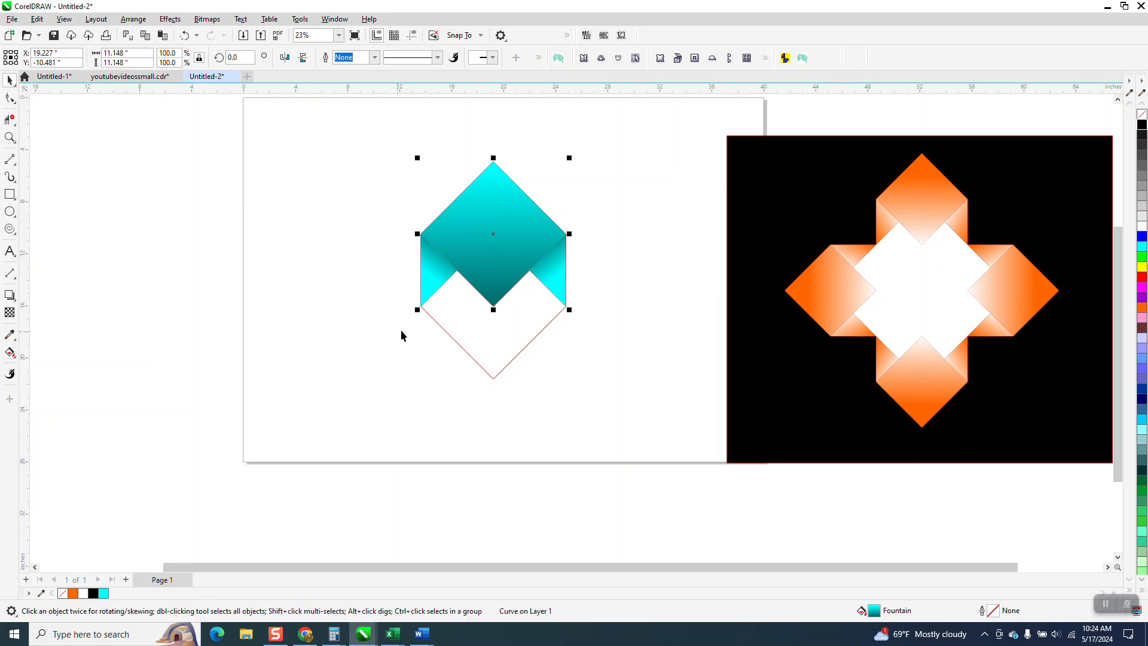
left_click_drag(381, 136, 639, 418)
key("ctrl+g")
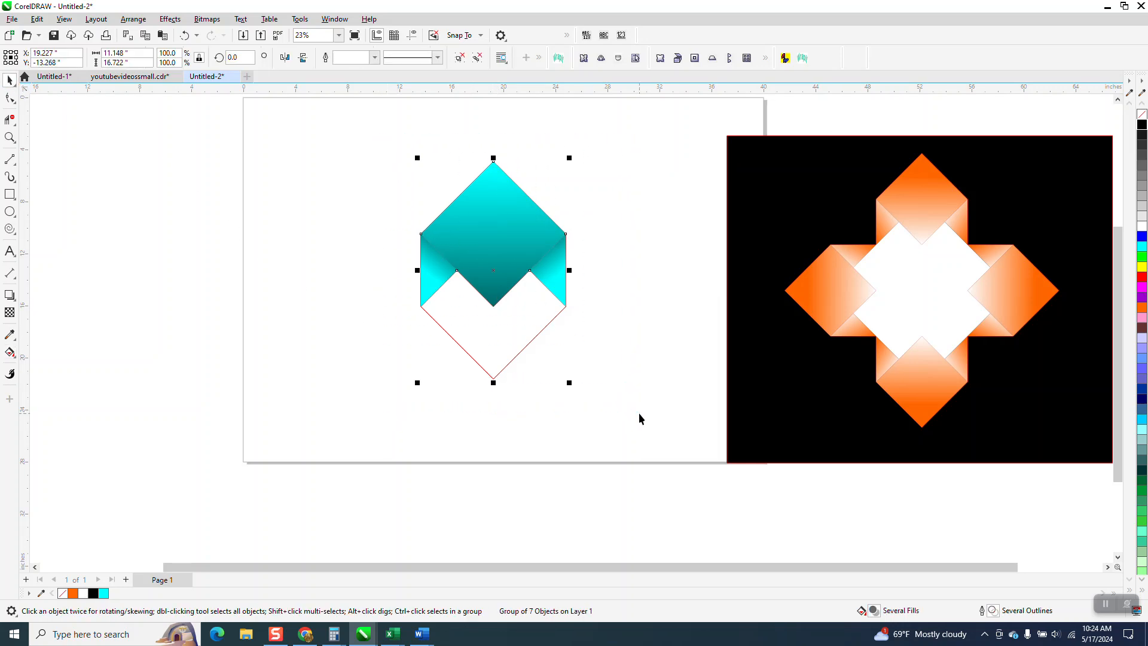
Move the group's rotation centre to its bottom corner, create a copy rotated 90 degrees, and repeat the rotated copy twice
left_click(494, 275)
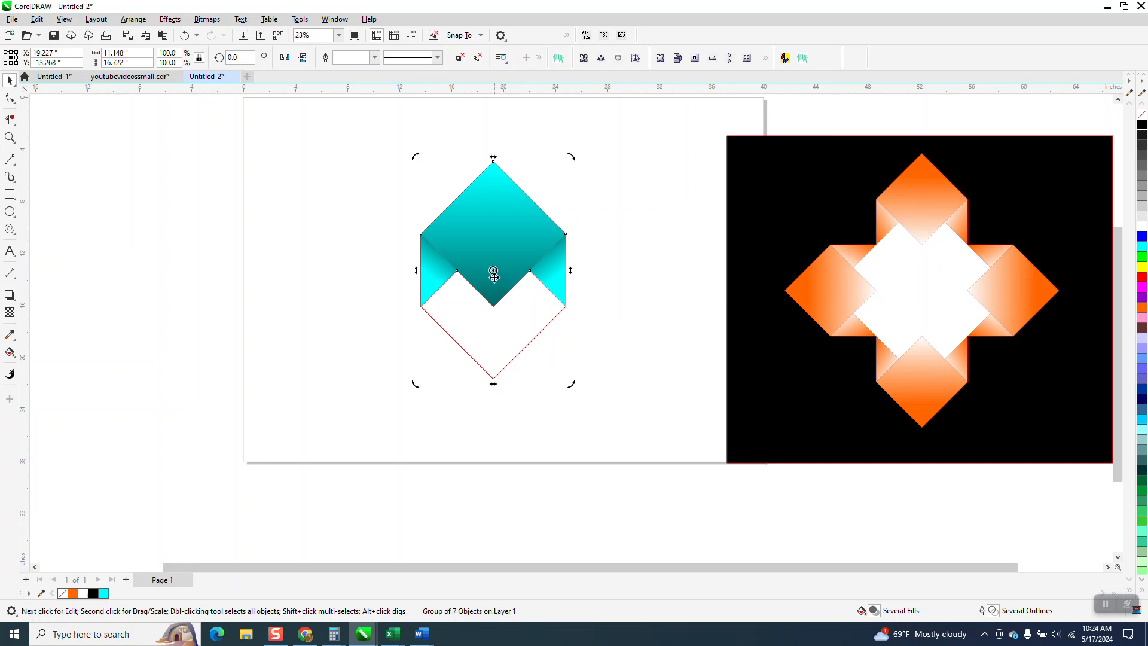
left_click_drag(493, 272, 494, 379)
left_click(237, 57)
type("90")
key("Return")
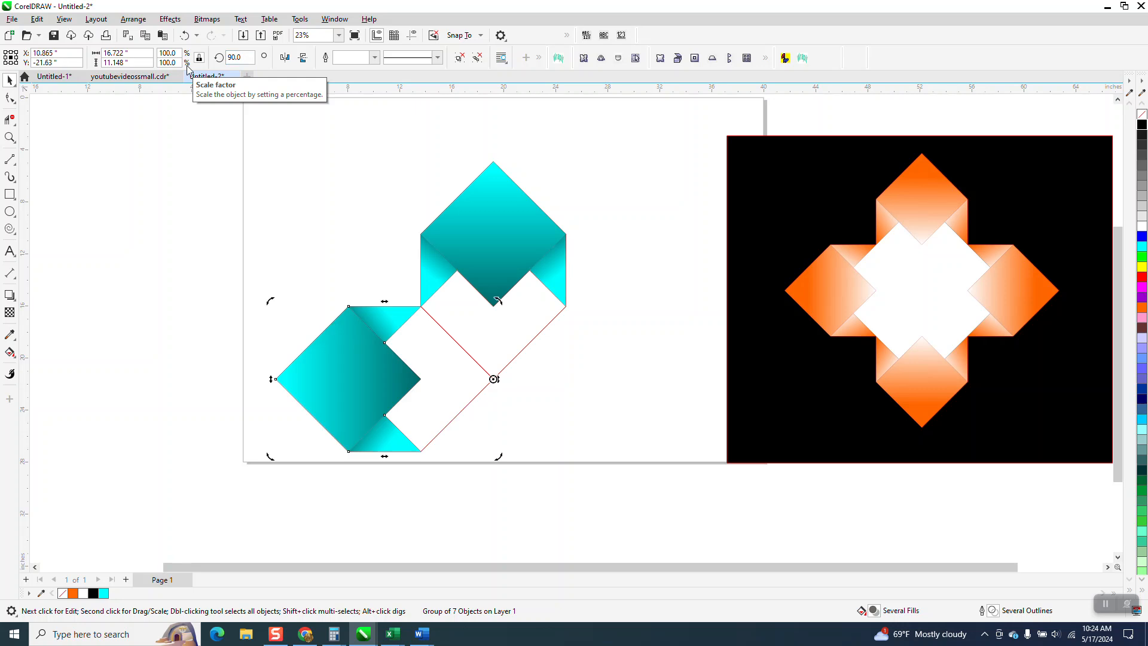
key("ctrl+r")
key("ctrl+r")
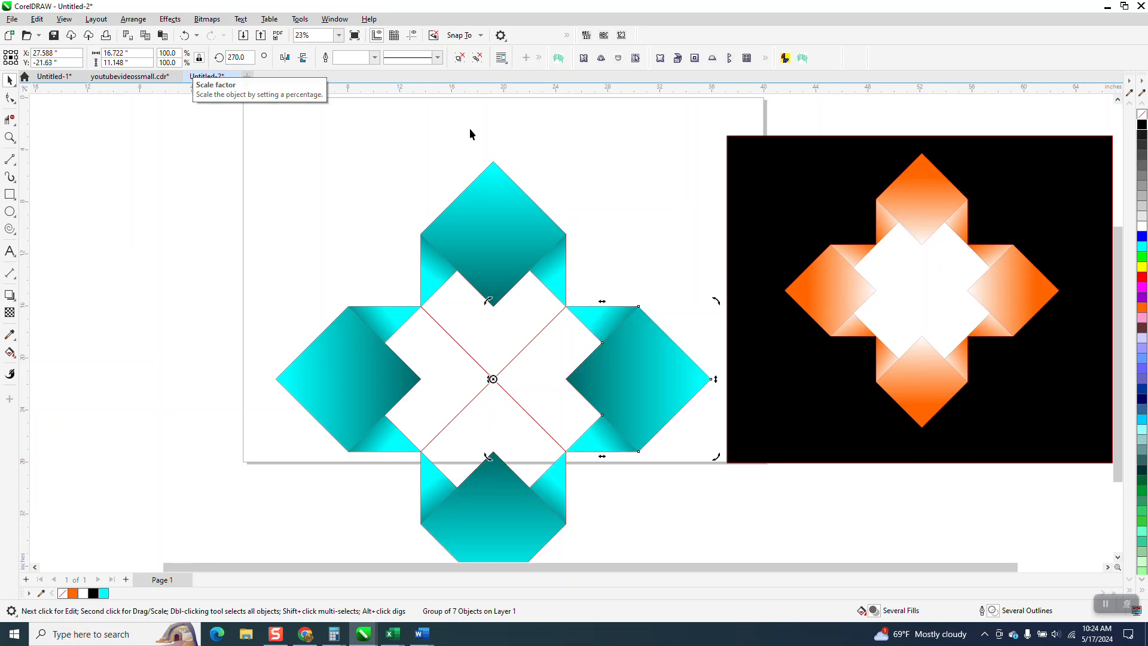
Select all four cyan groups and remove their outlines
scroll(400, 146, "down", 1)
left_click_drag(278, 139, 660, 517)
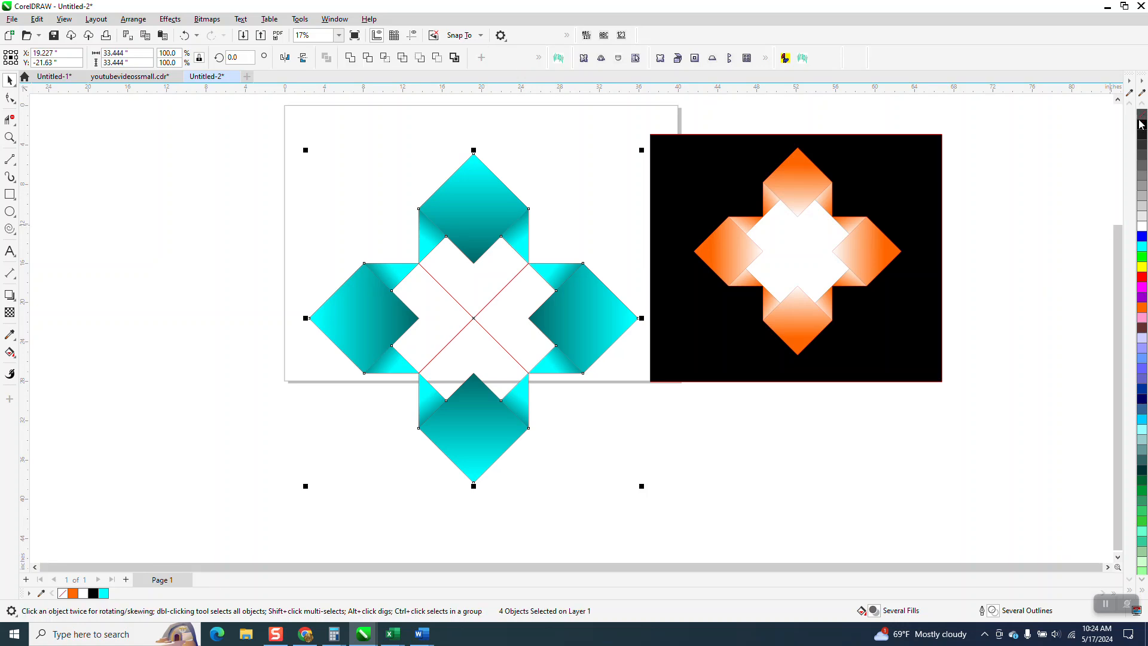
right_click(1142, 117)
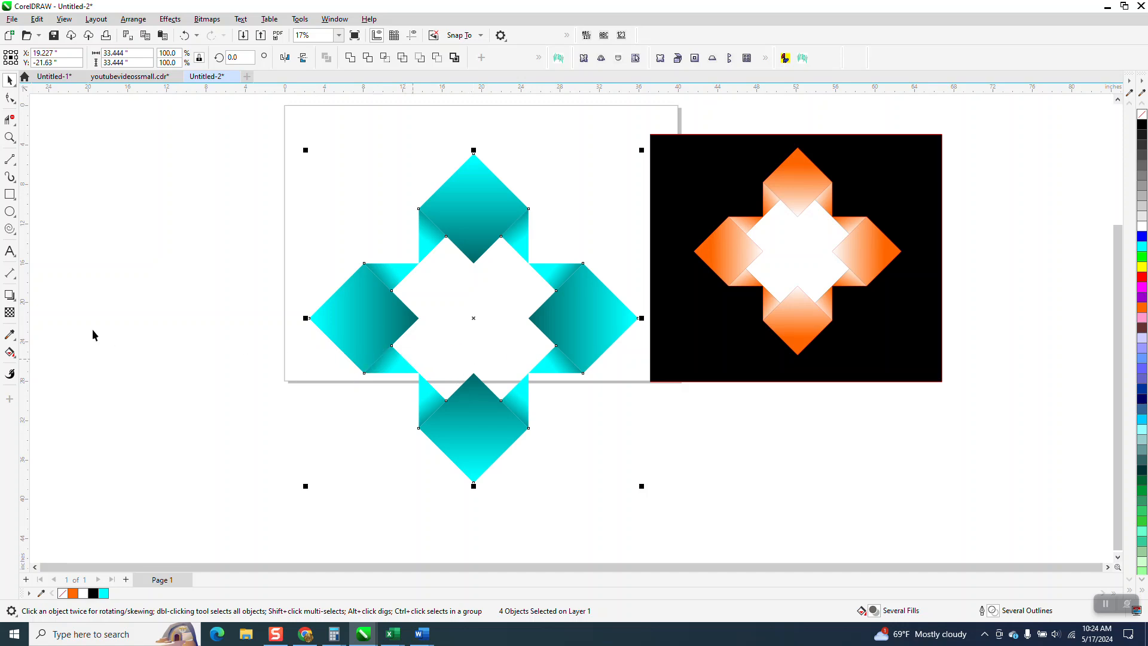
Smart Fill the open area at the centre of the cyan cross and recolour the new shape white
left_click(10, 352)
left_click(488, 317)
left_click(9, 80)
left_click(12, 355)
left_click(52, 365)
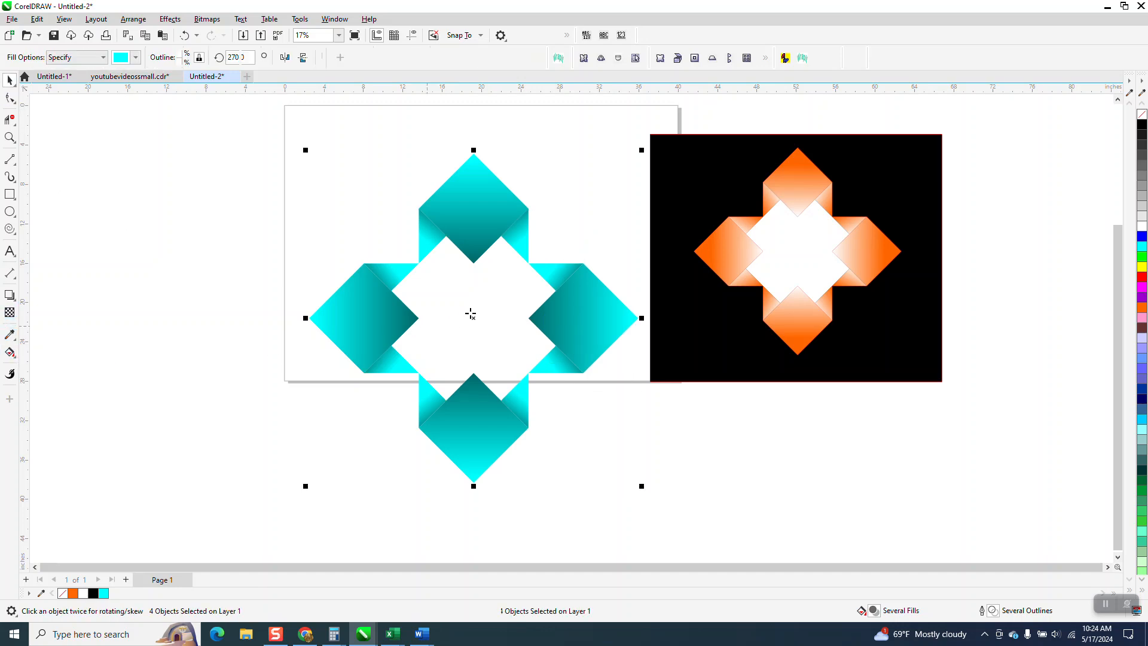
left_click(473, 306)
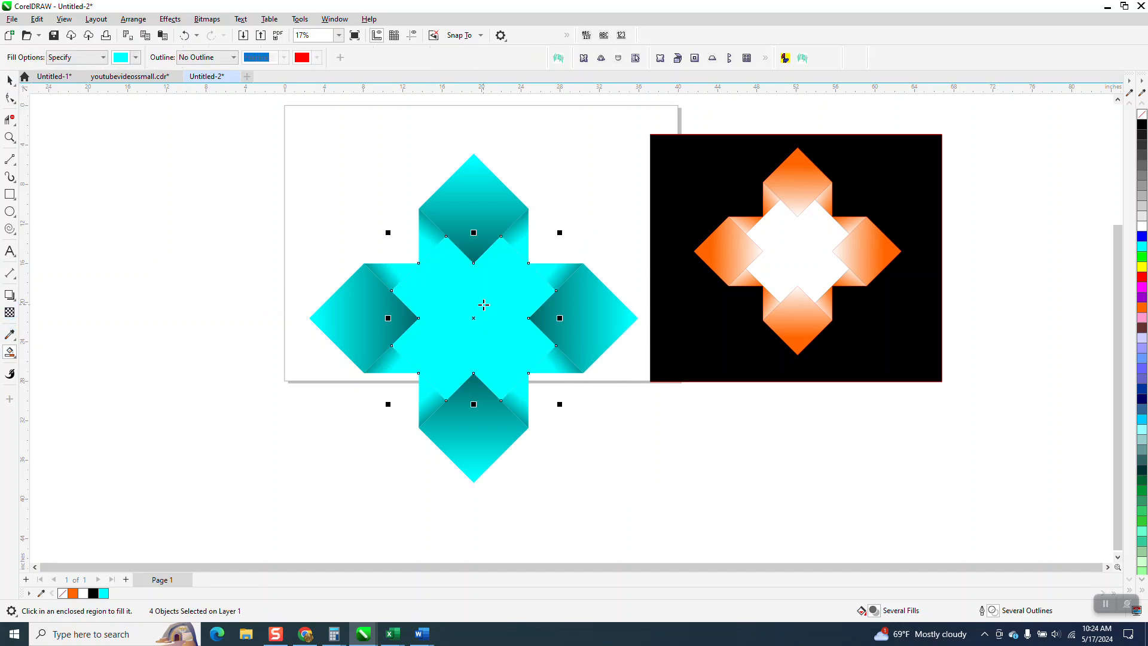
left_click(1141, 216)
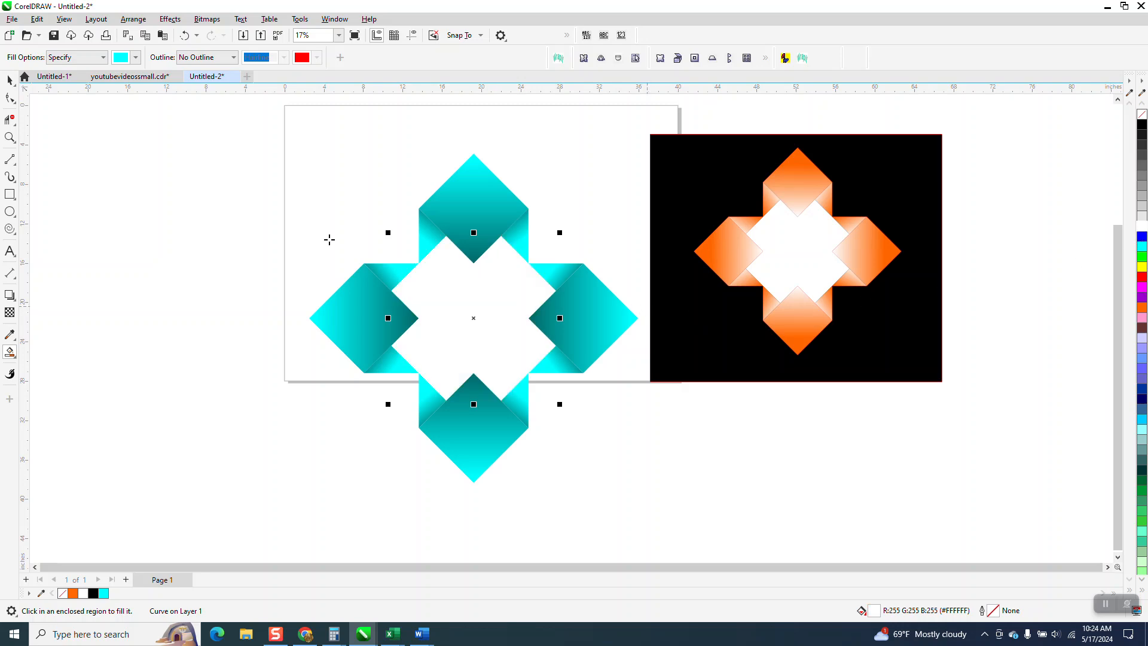
left_click(9, 79)
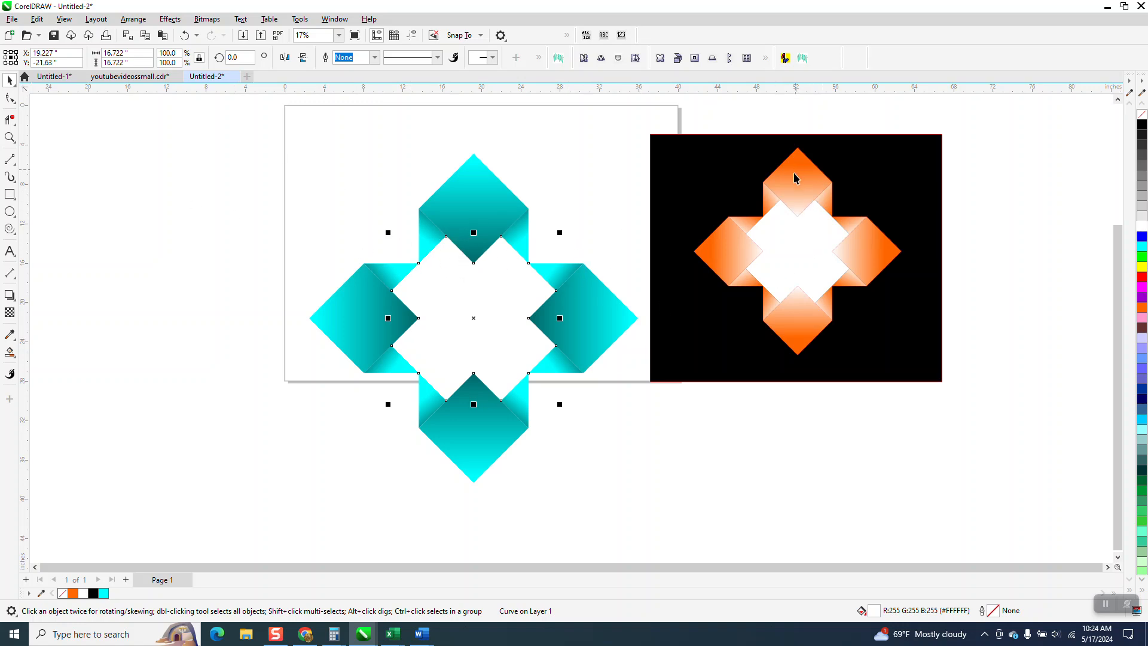
Select the four cyan arms together with the white centre and group them
left_click(587, 181)
left_click(478, 215)
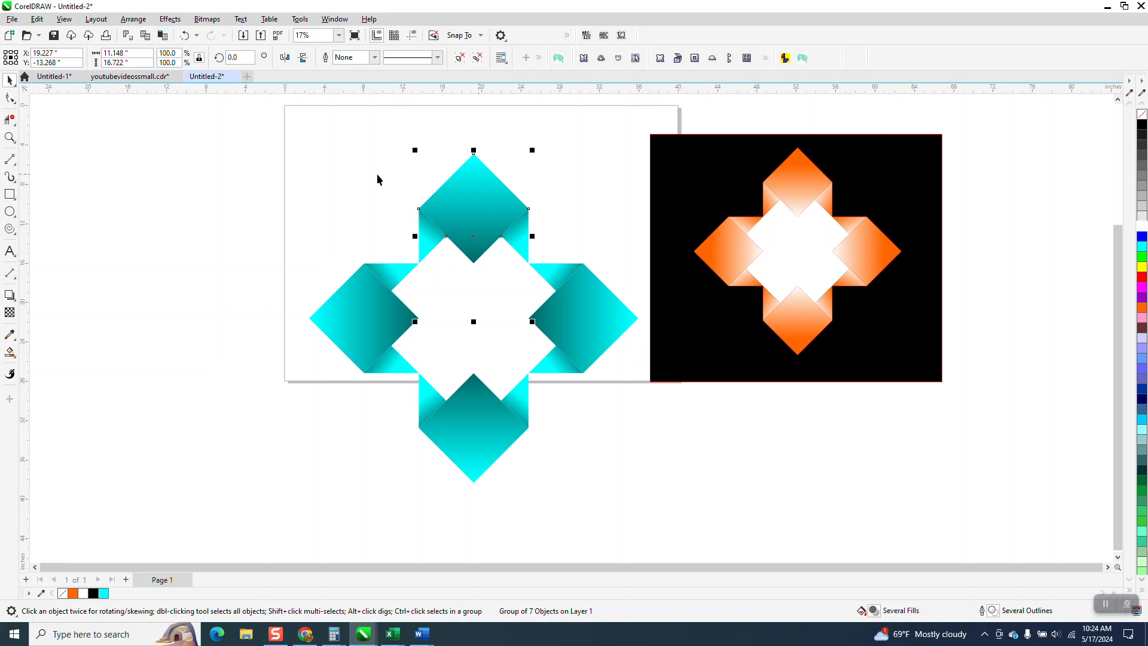
left_click_drag(304, 113, 677, 525)
key("ctrl+g")
key("d")
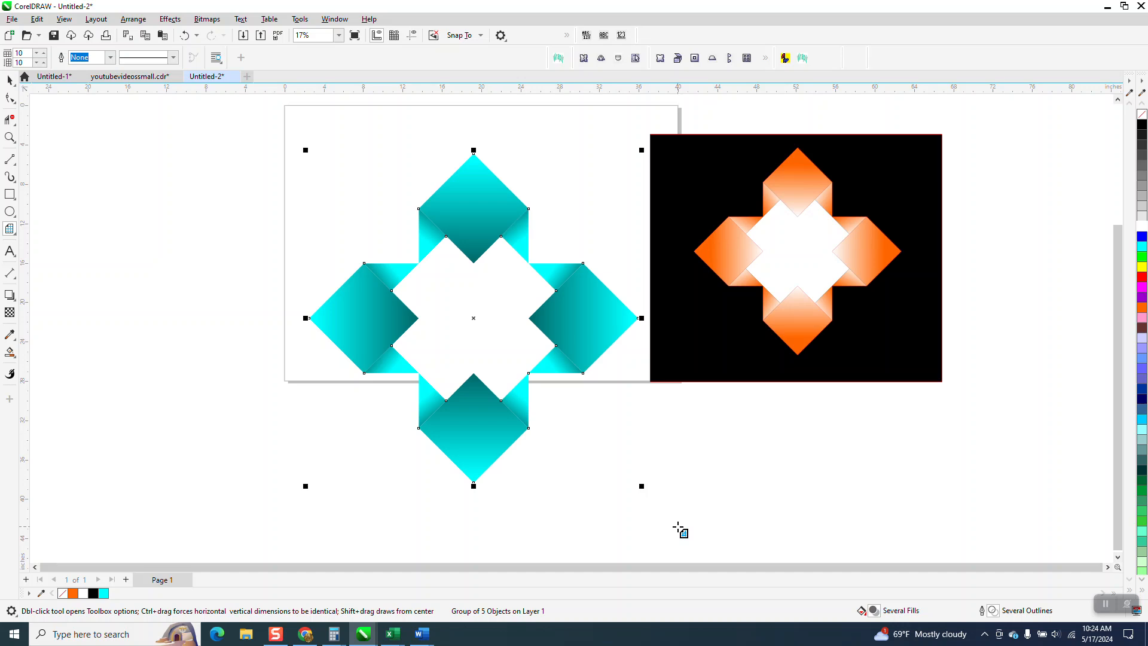
key("Delete")
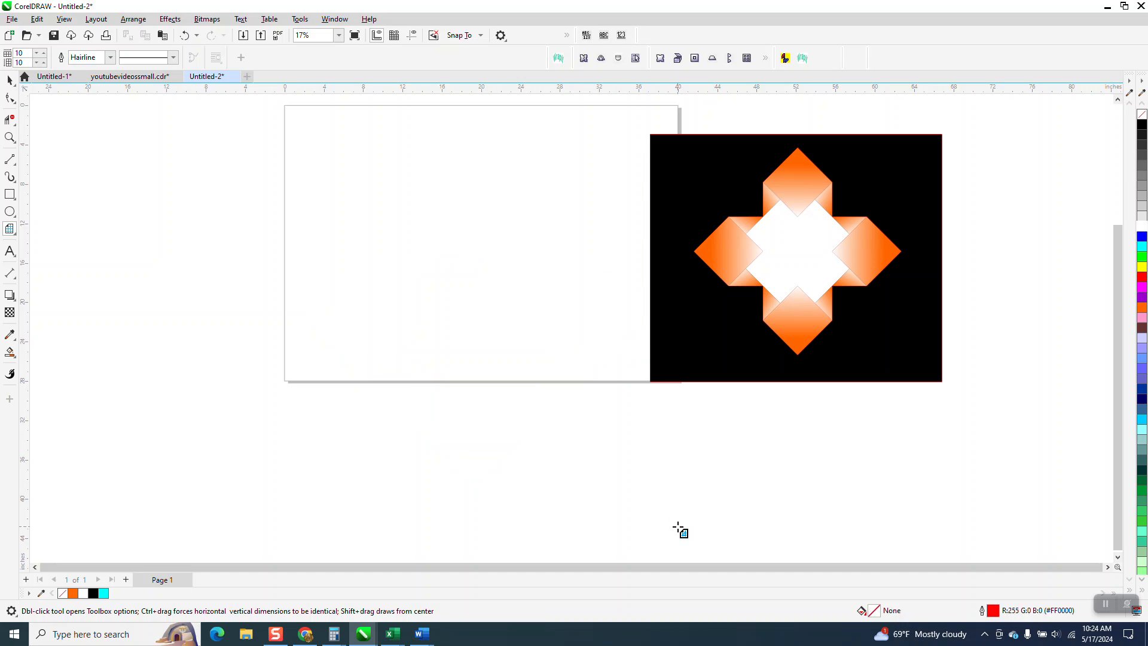
left_click(185, 36)
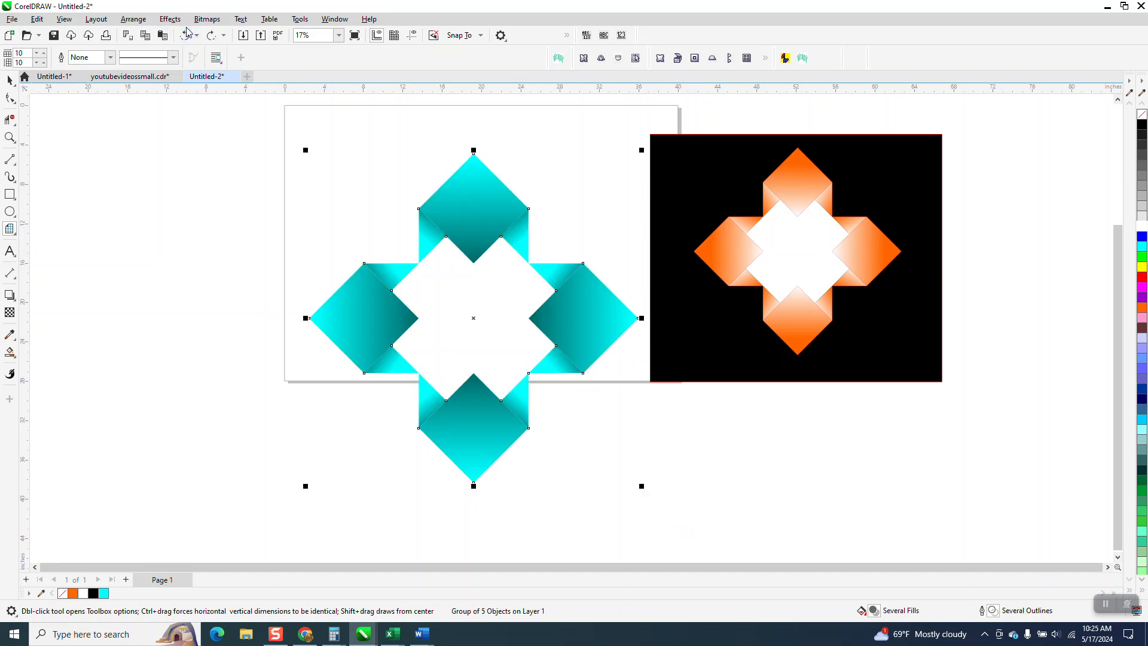
Centre the grouped cyan cross on the page and scale it down to 53% about its centre
scroll(549, 161, "down", 1)
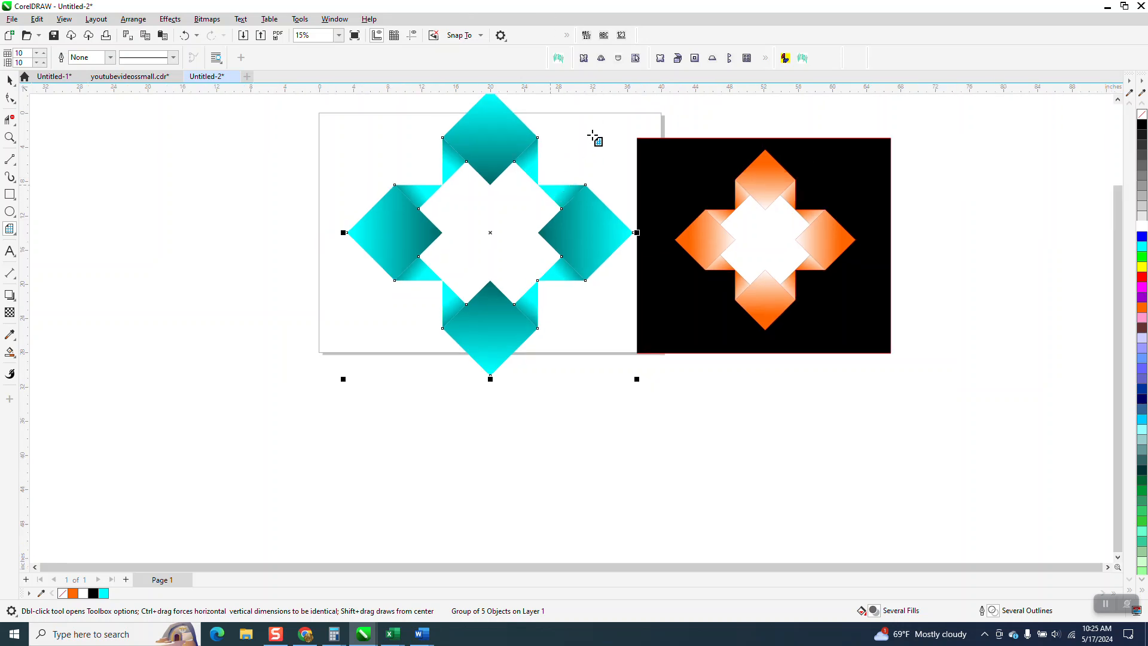
left_click(10, 80)
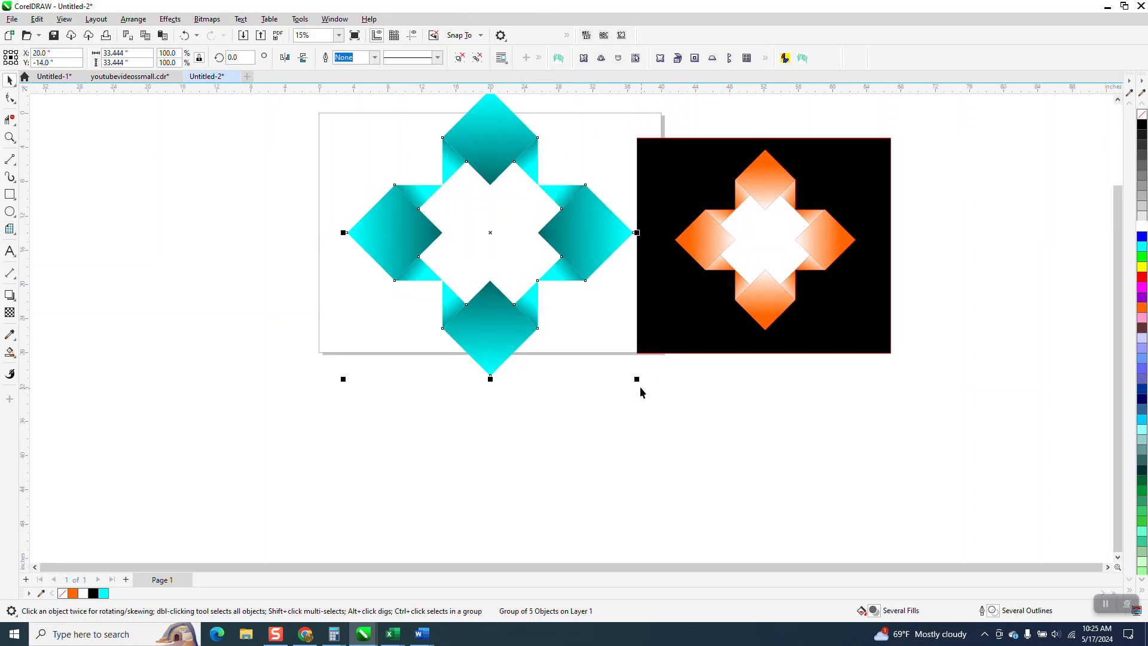
left_click_drag(637, 379, 589, 329)
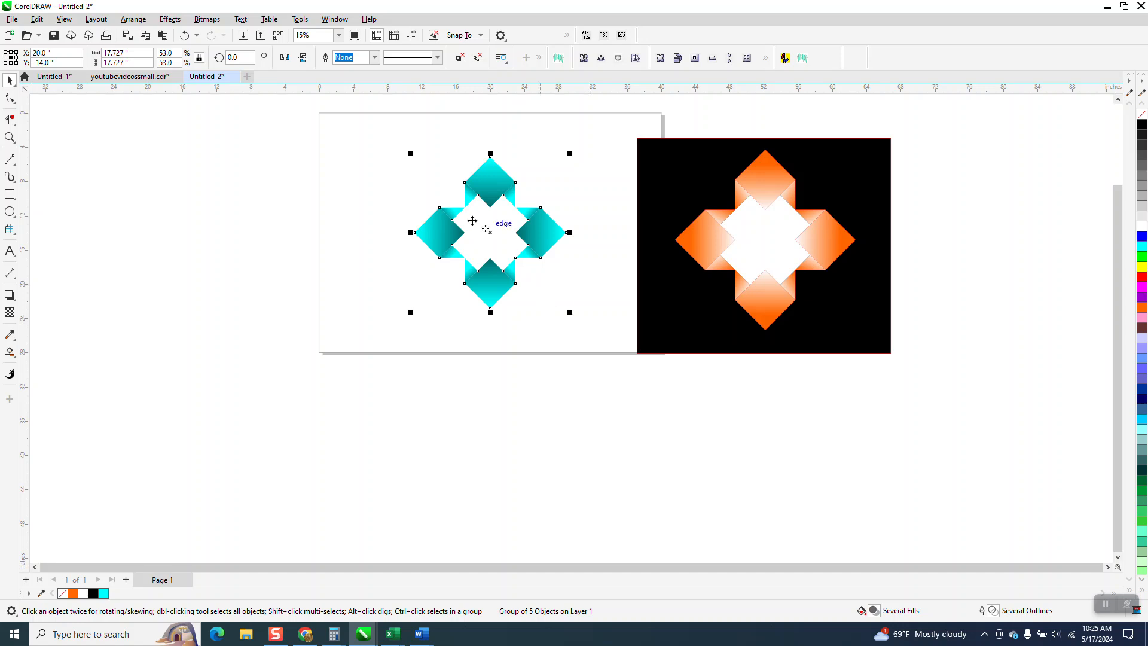
Ungroup the cyan cross, and ungroup the pieces of its upper arm as well
left_click(519, 172)
left_click(503, 188)
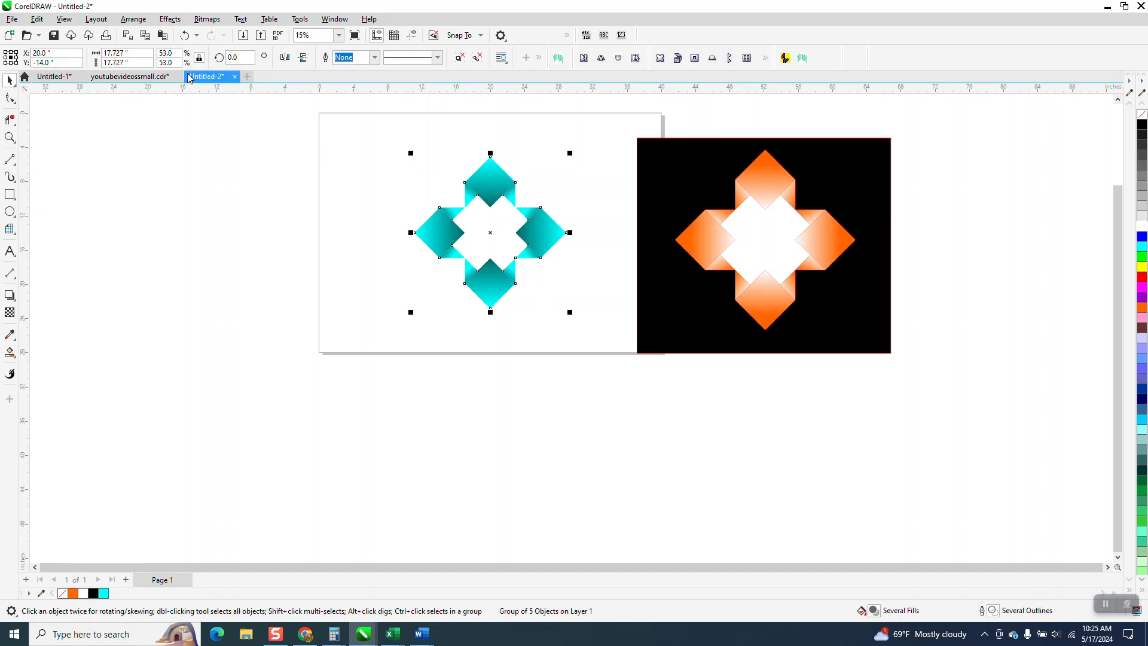
left_click(133, 19)
mouse_move(216, 229)
left_click(289, 239)
left_click(481, 187)
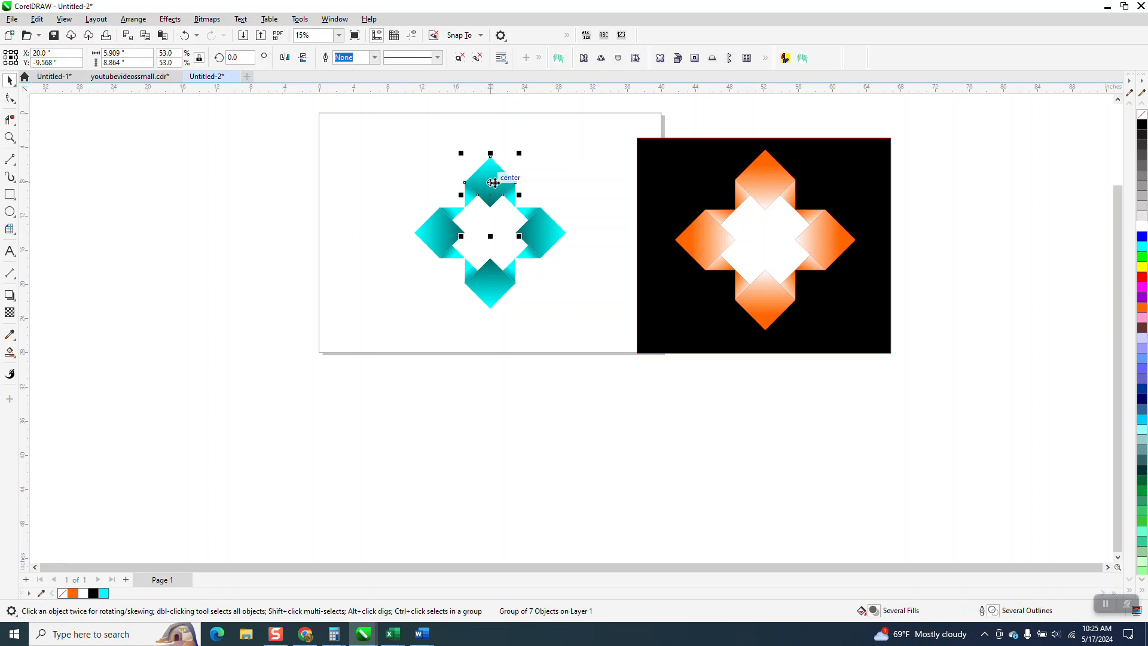
left_click(133, 19)
mouse_move(223, 226)
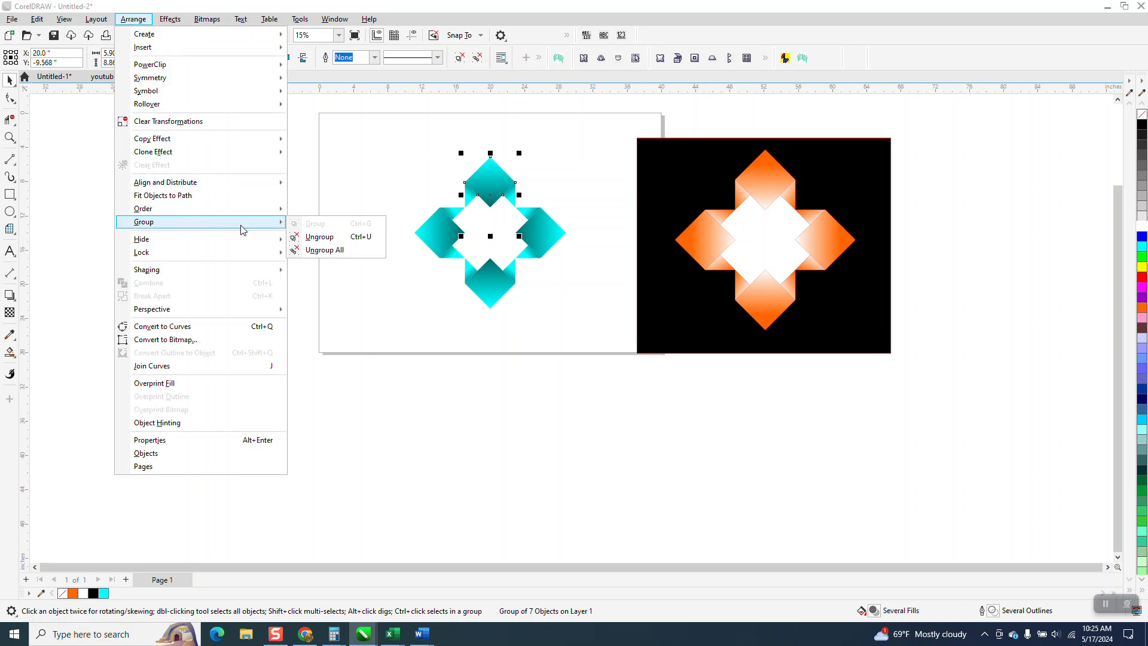
left_click(318, 237)
Change the end colour of the upper diamond's fountain fill to white and move that end up near the diamond's bottom corner
left_click(420, 195)
left_click(500, 184)
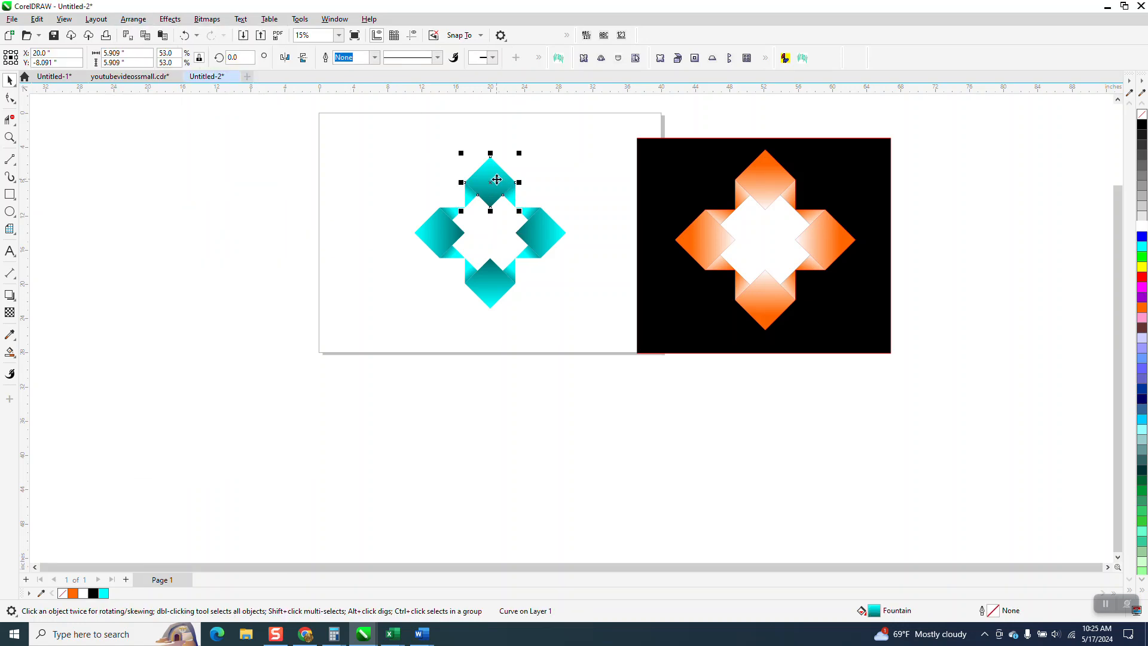
left_click(10, 353)
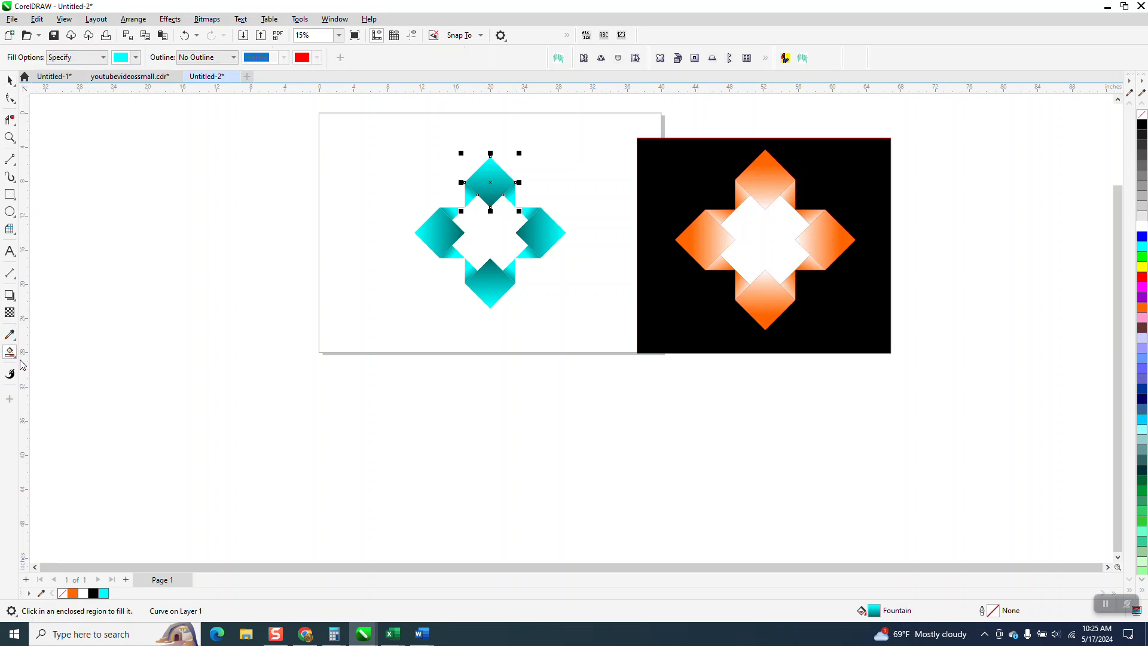
left_click(10, 352)
left_click(49, 351)
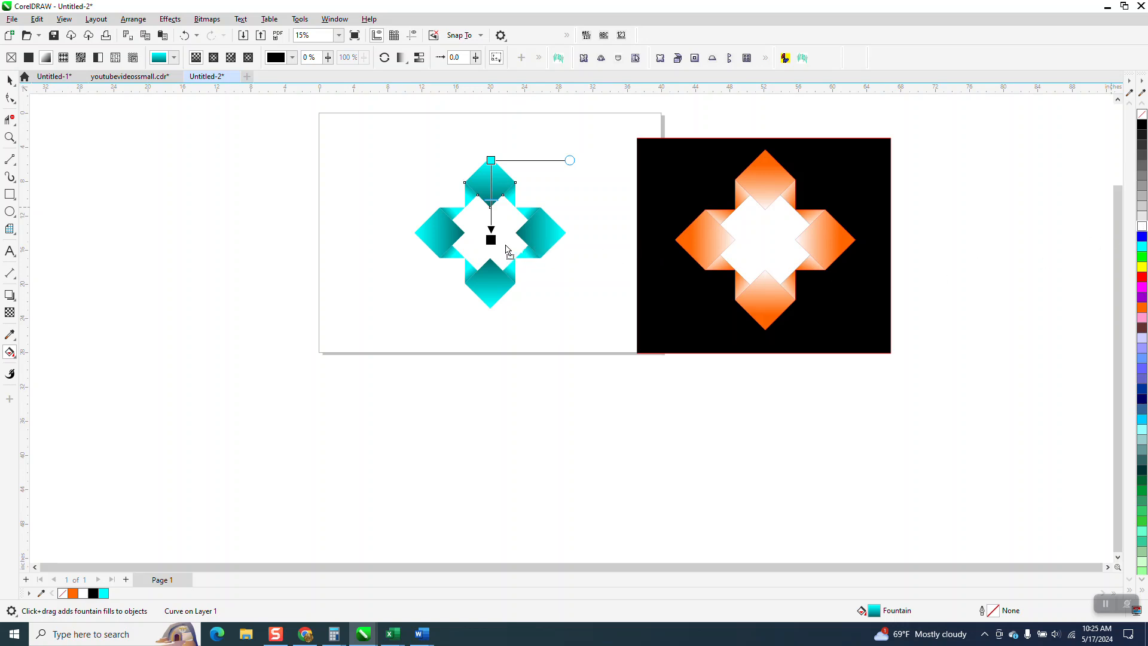
left_click(491, 239)
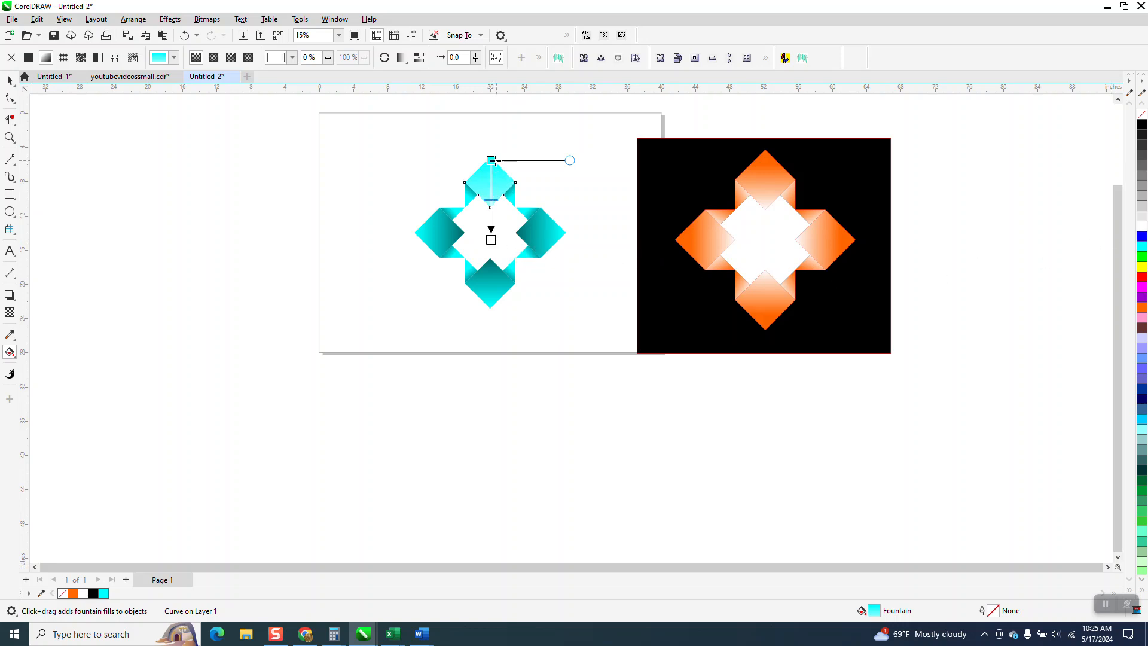
left_click_drag(491, 240, 490, 214)
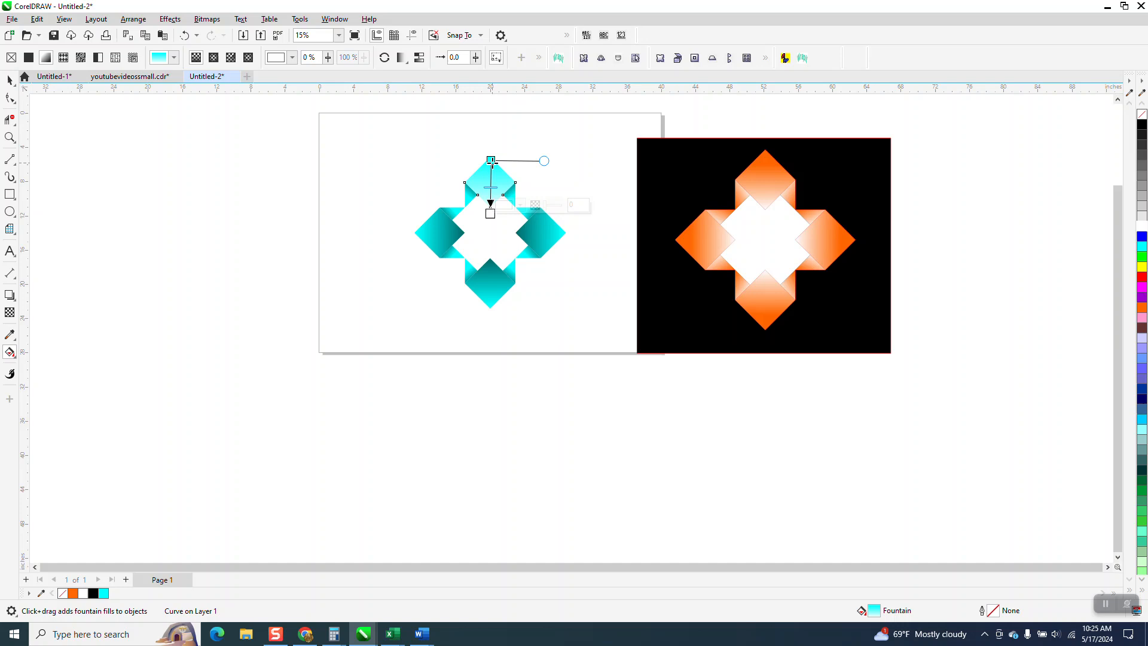
Adjust the upper diamond's fountain fill so that its cyan start sits at the diamond's top corner
left_click(491, 161)
left_click_drag(490, 160, 489, 119)
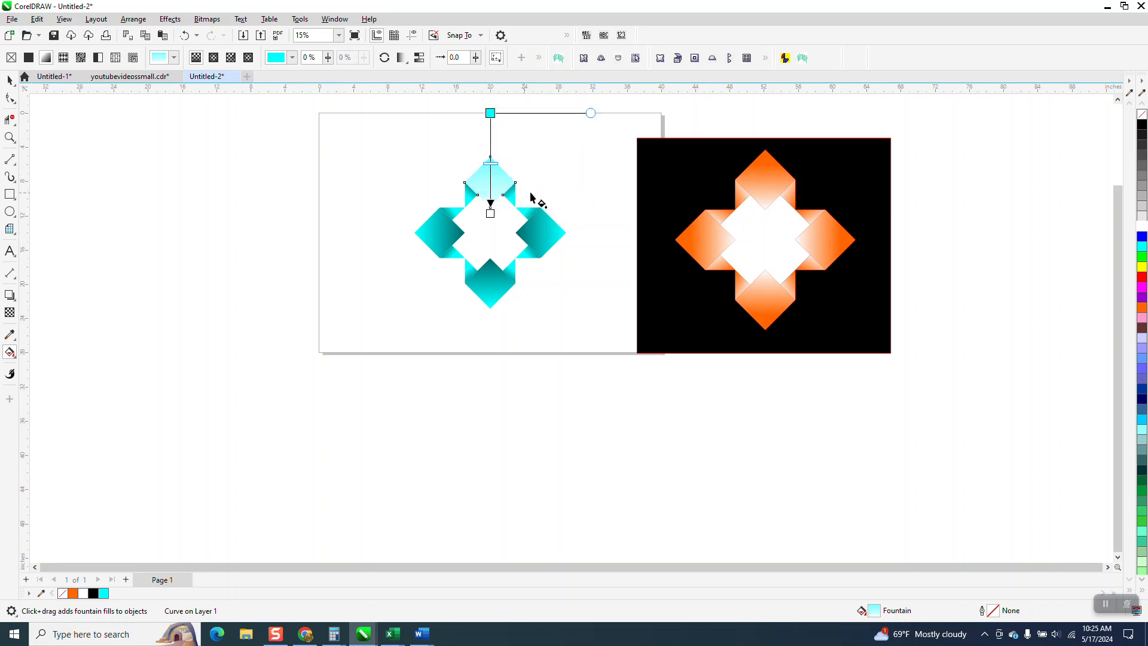
left_click(10, 137)
left_click_drag(461, 146, 583, 251)
left_click(9, 353)
left_click_drag(439, 401, 441, 353)
scroll(391, 446, "down", 3)
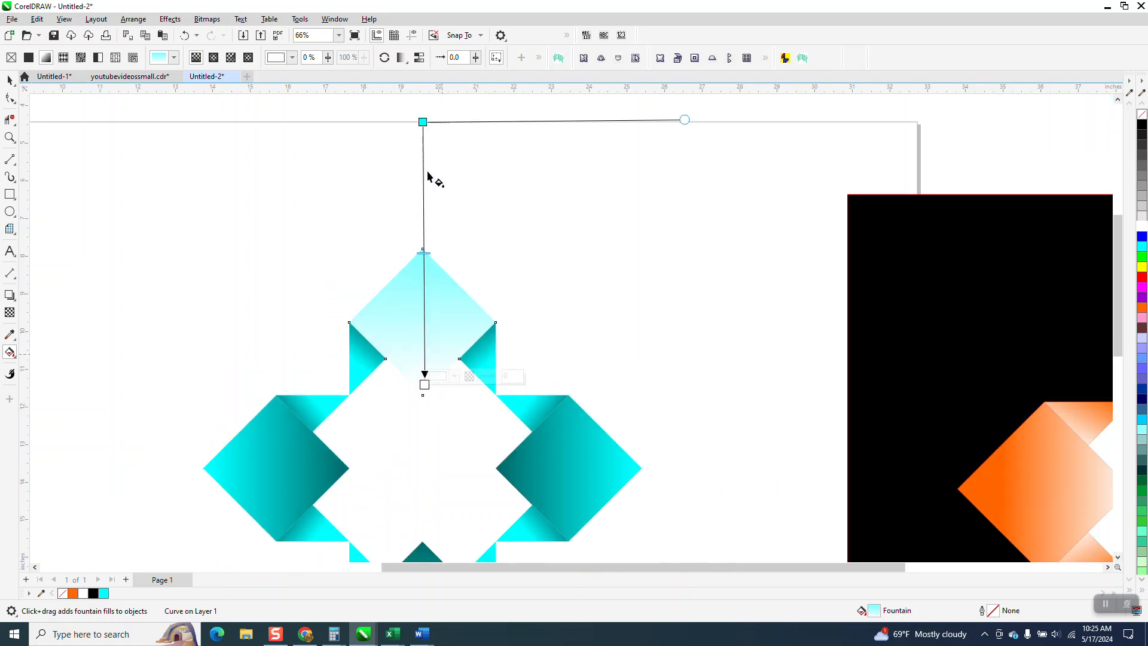
left_click_drag(423, 122, 422, 248)
scroll(418, 242, "down", 1)
Delete the left, bottom and right arms of the cyan cross, keeping only the upper arm
key("space")
left_click(321, 424)
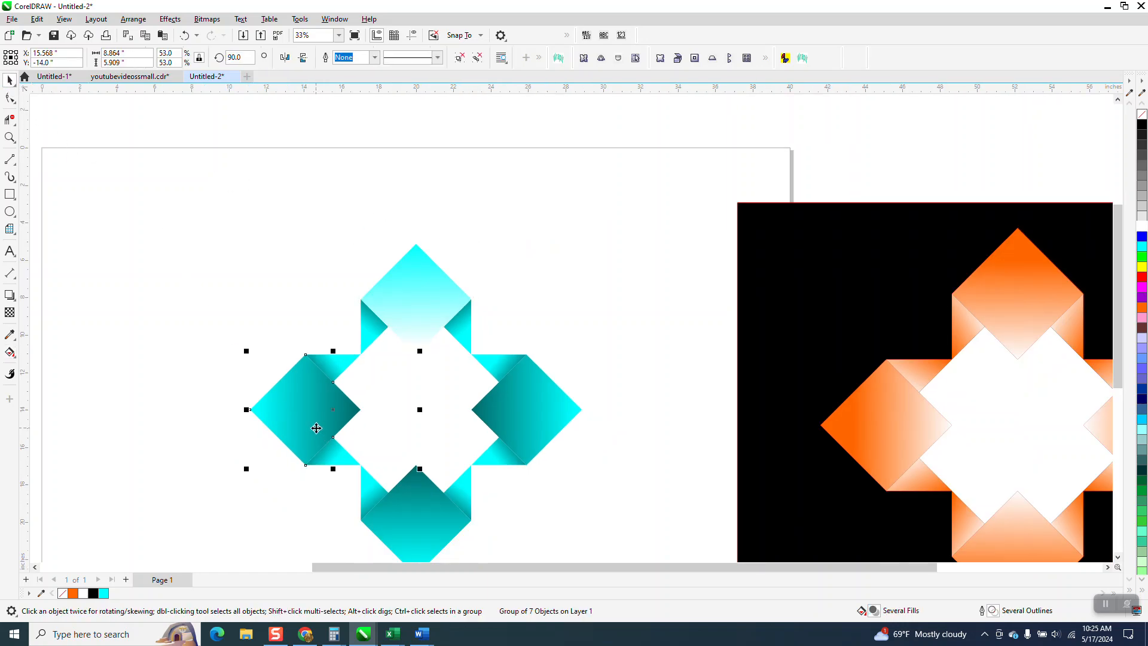
key("Delete")
left_click(417, 519)
key("Delete")
left_click(525, 417)
key("Delete")
Group the pieces of the remaining upper arm and place the group's rotation centre at the centre of the page
left_click_drag(313, 217, 529, 395)
key("ctrl+g")
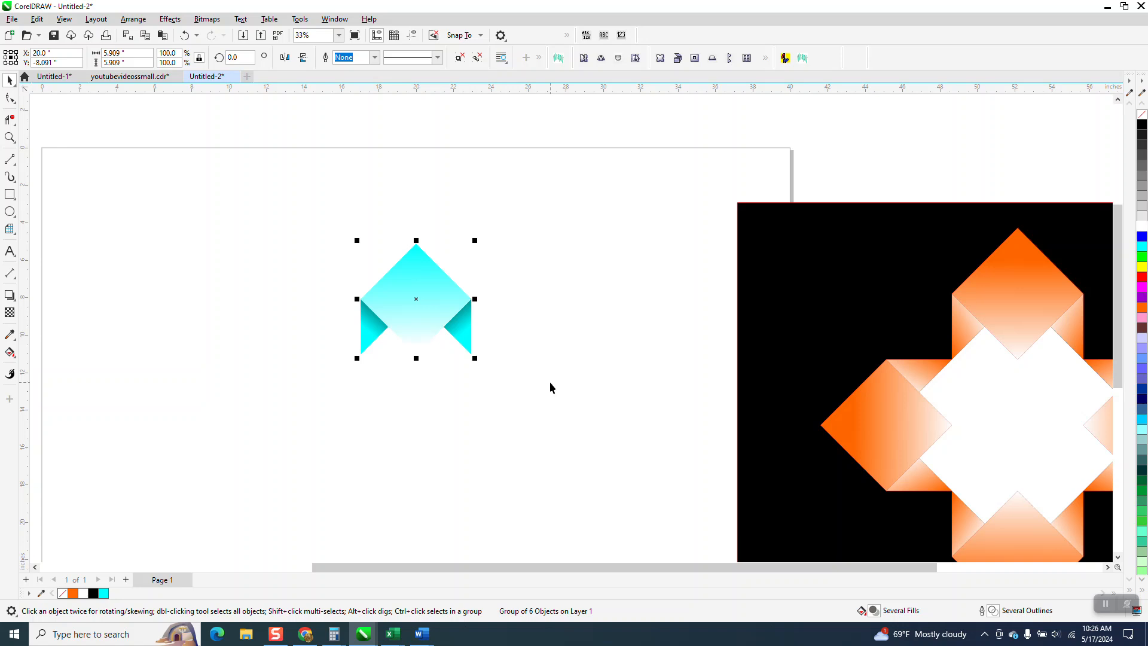
left_click(417, 306)
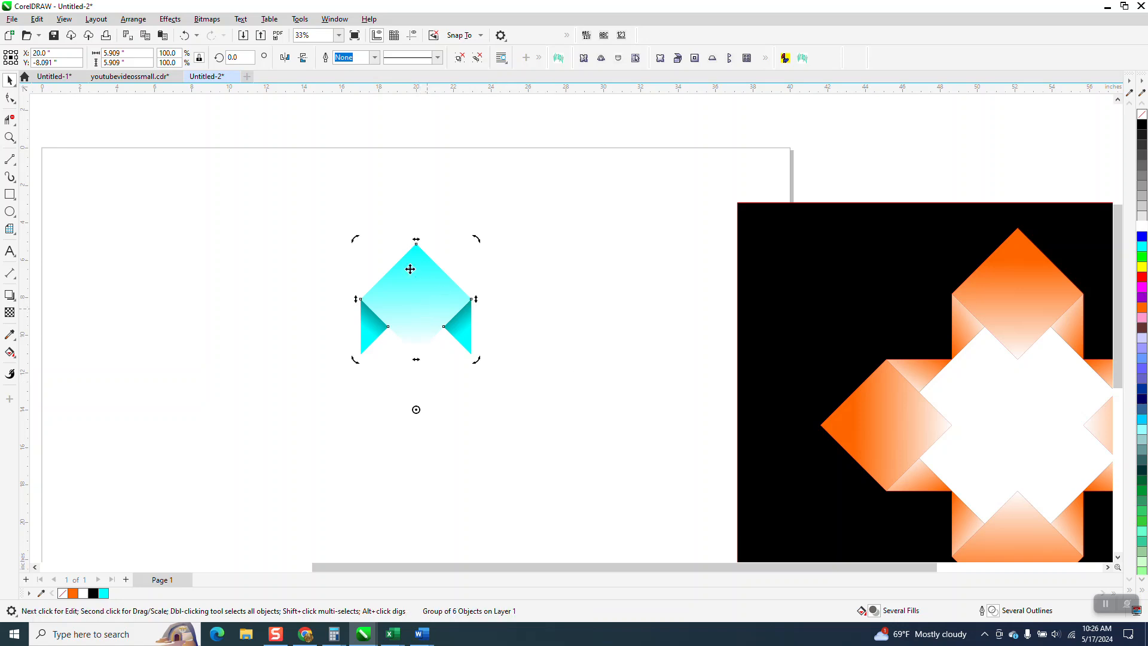
Create a copy of the cyan-to-white arm rotated 90 degrees and repeat the rotated copy twice
type("90")
key("Return")
key("ctrl+r")
key("ctrl+r")
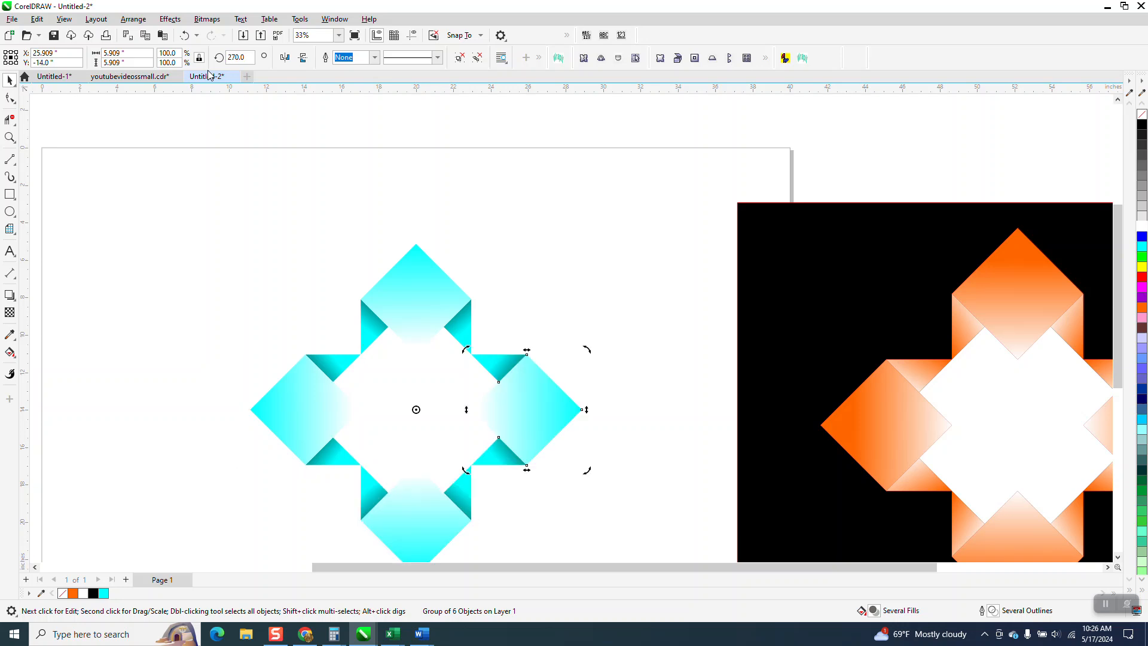
Smart Fill the area enclosed by the four rebuilt arms and set its fill to white
left_click(10, 352)
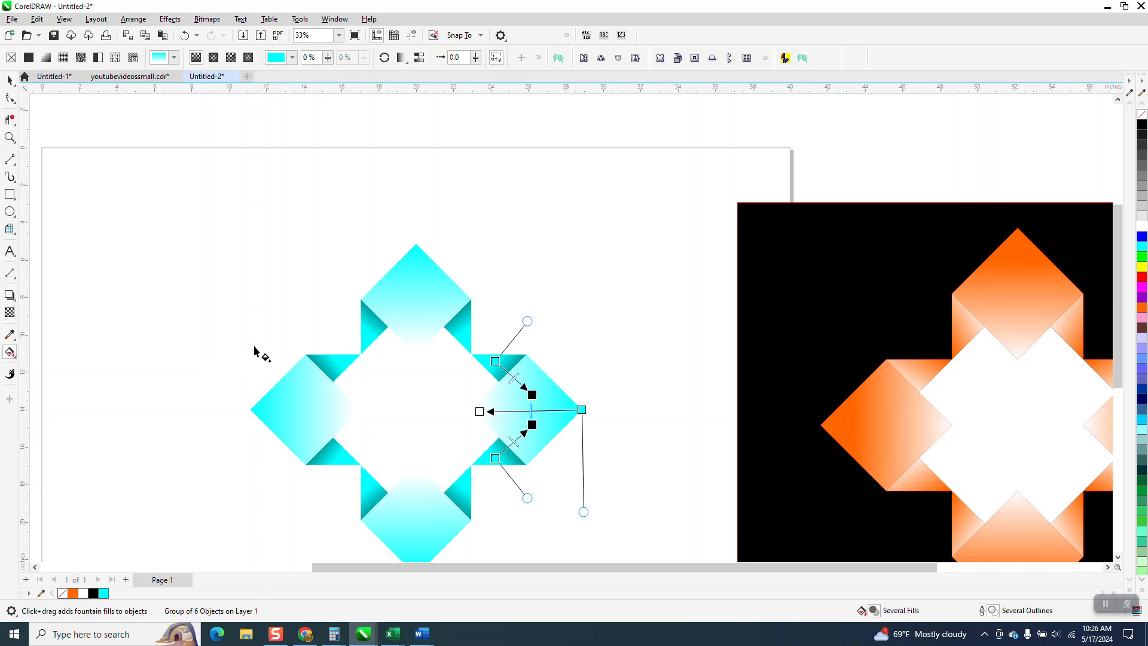
left_click(16, 357)
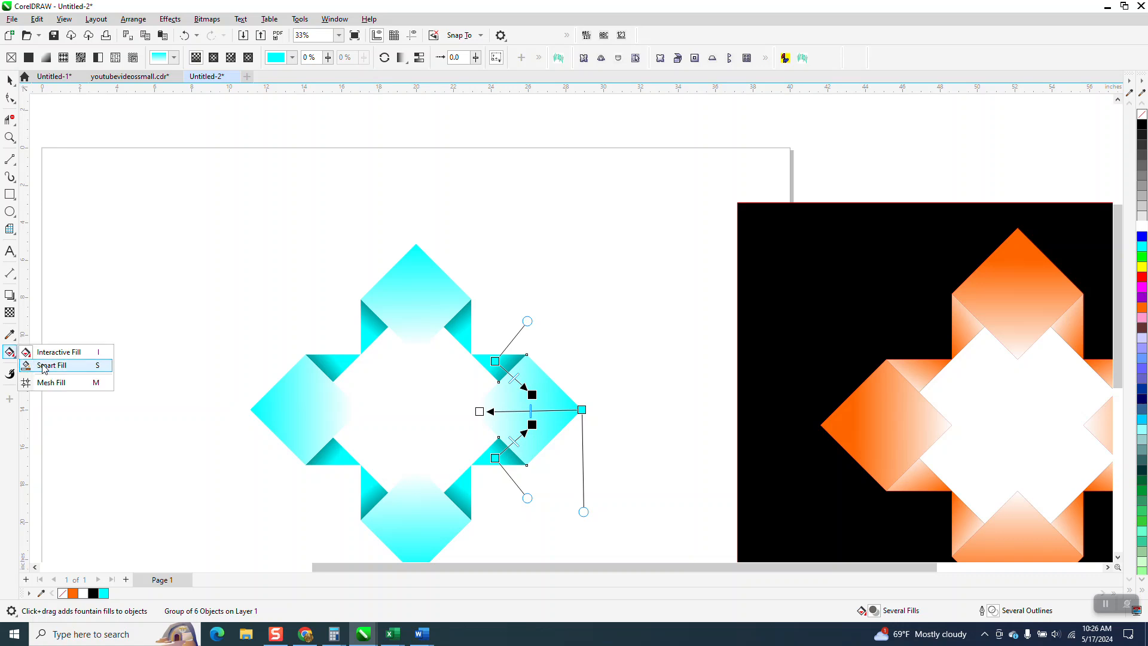
left_click(43, 366)
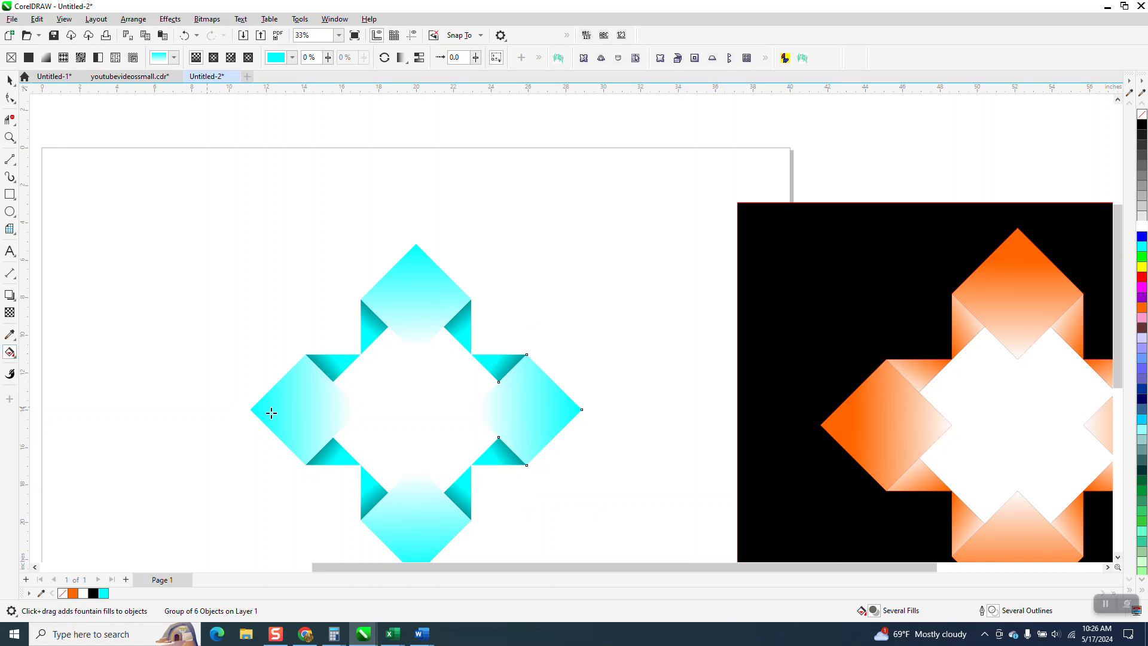
left_click(425, 413)
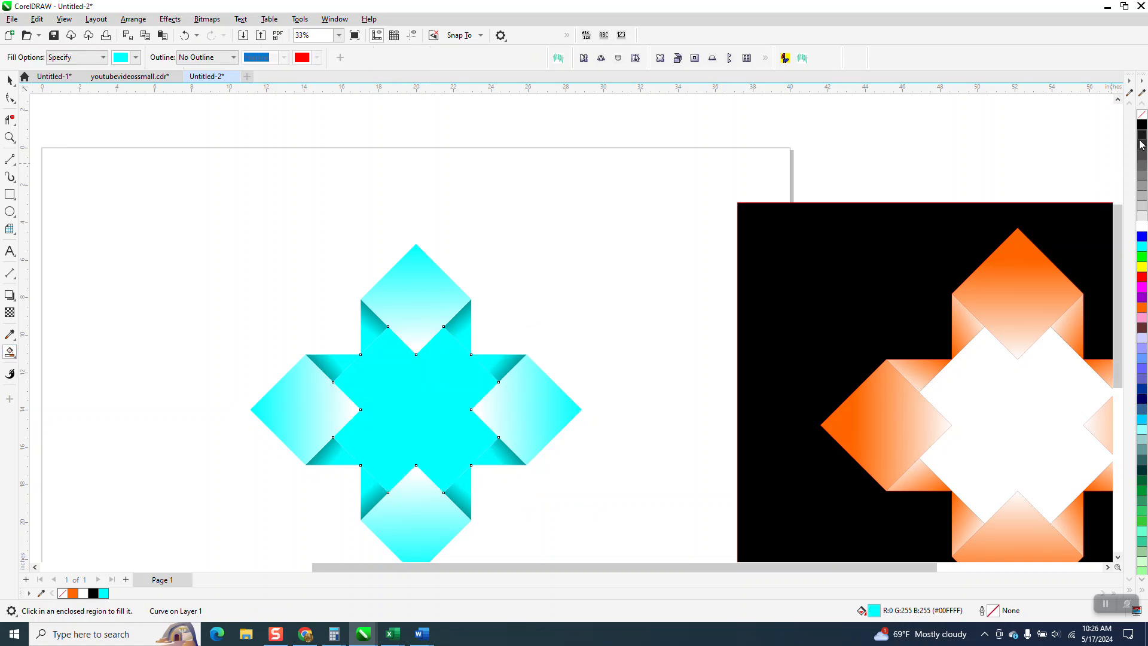
left_click(1142, 228)
Move the black background rectangle from the orange cross to behind the cyan cross
scroll(614, 293, "down", 3)
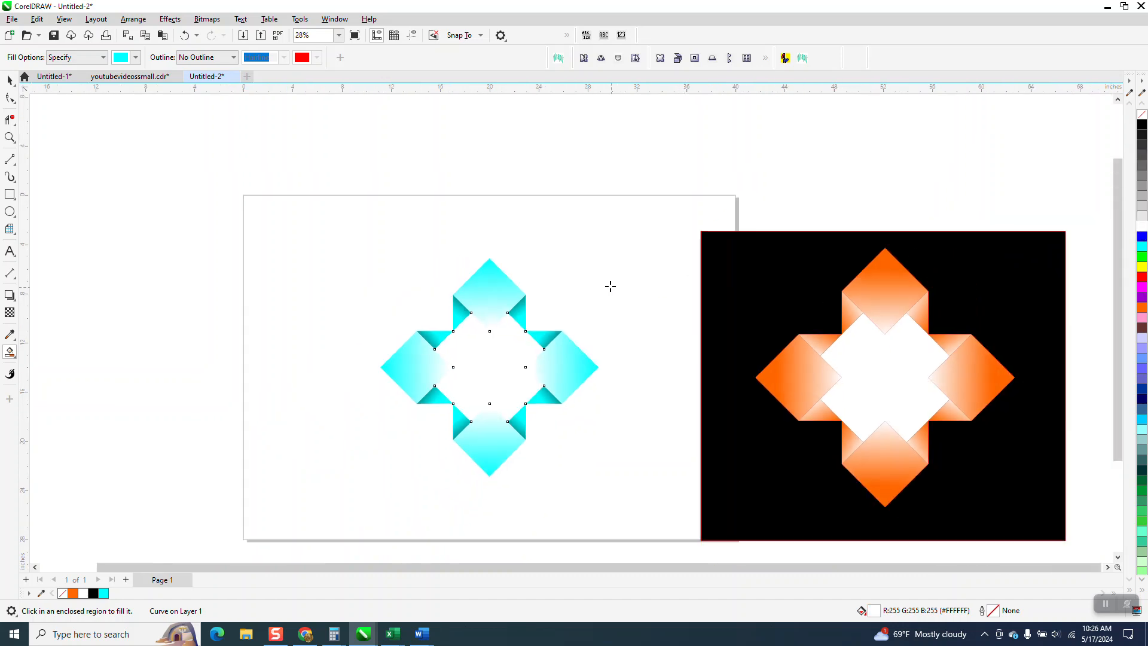
left_click(9, 80)
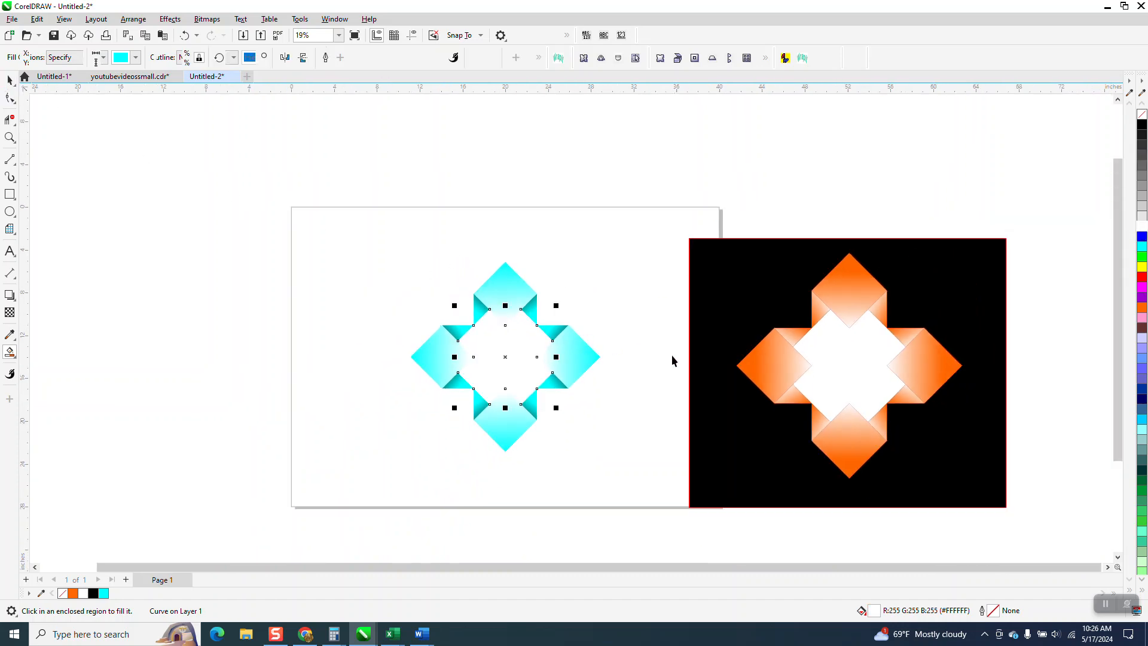
left_click_drag(701, 354, 376, 333)
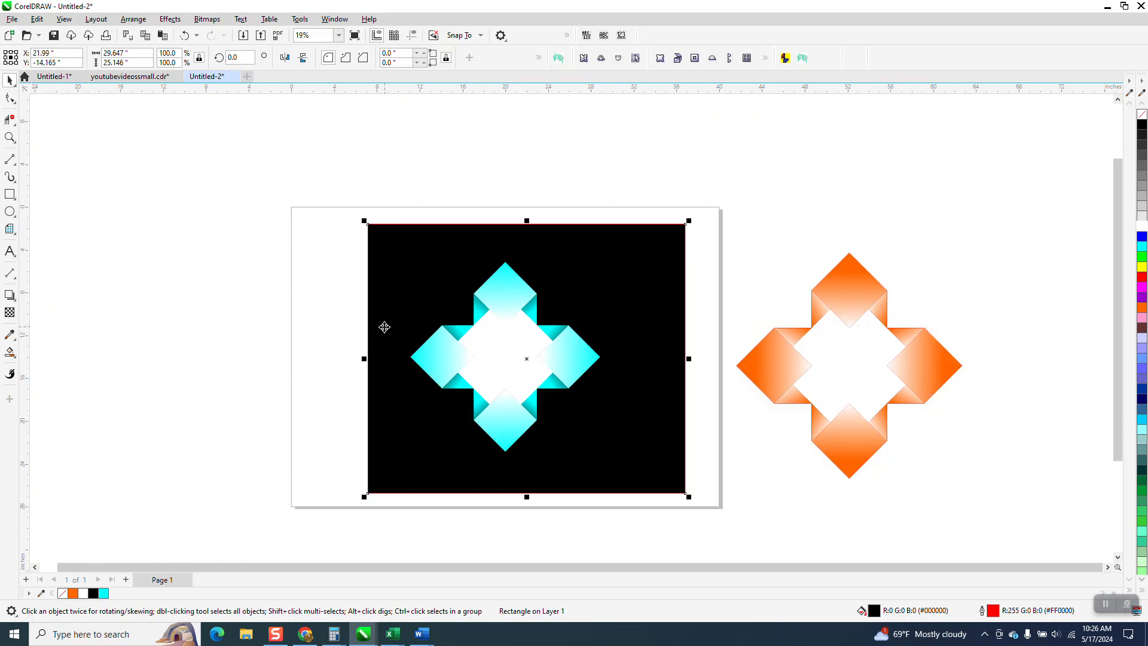
Select all pieces of the cyan cross without the black background, give them a black outline, and deselect them
left_click(10, 138)
left_click_drag(407, 245, 685, 505)
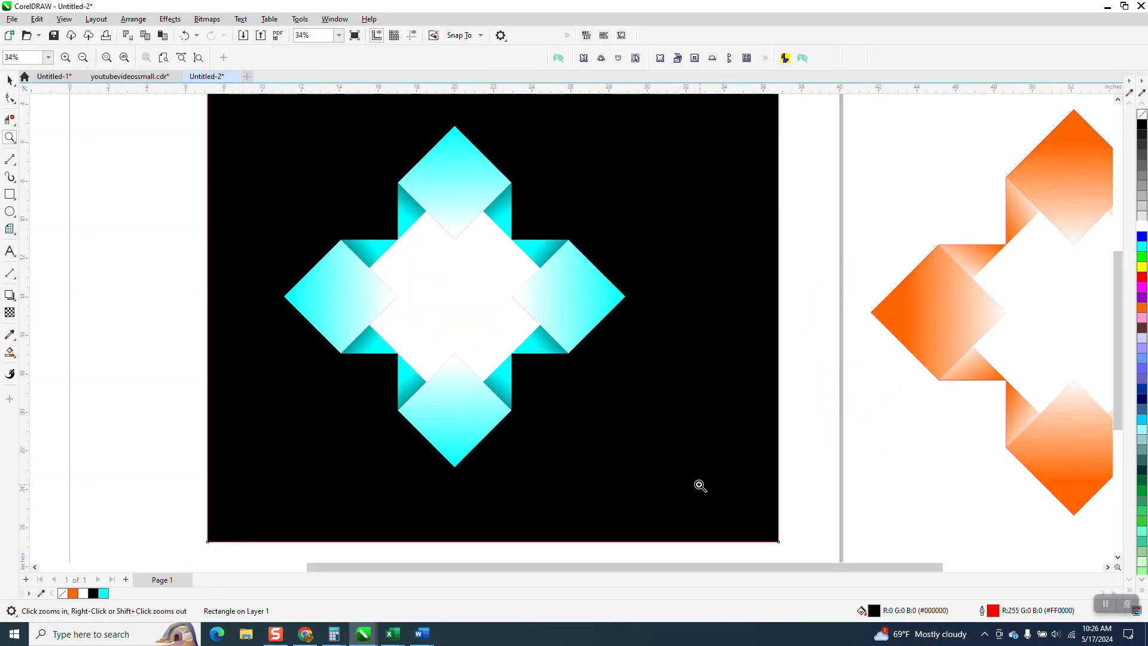
scroll(464, 340, "down", 2)
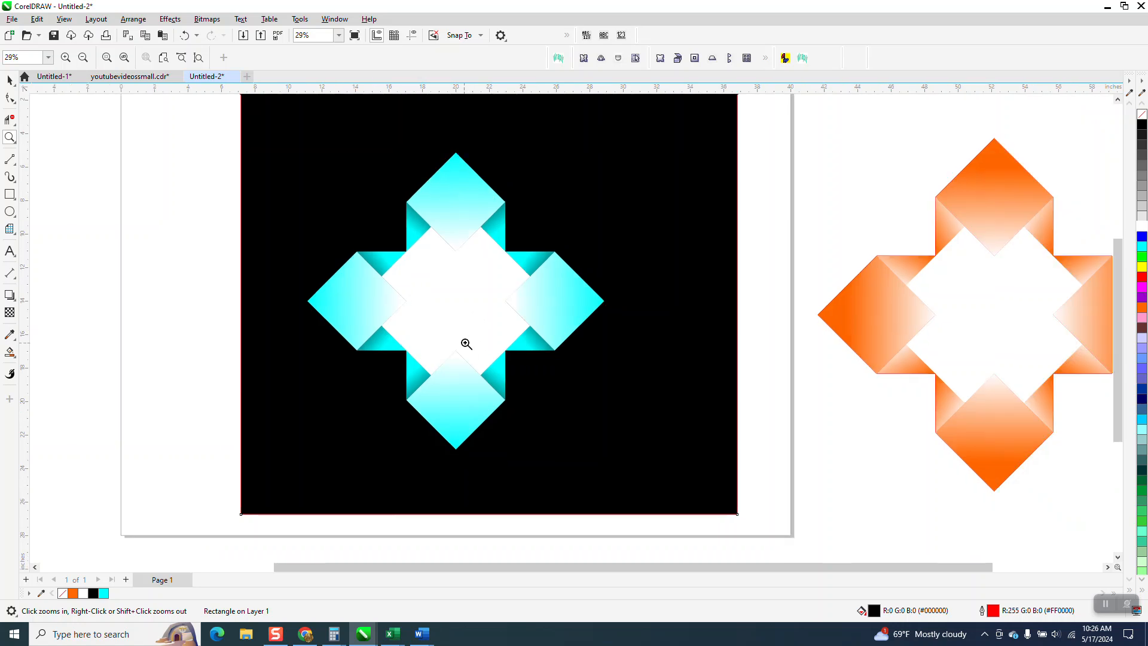
scroll(866, 382, "down", 1)
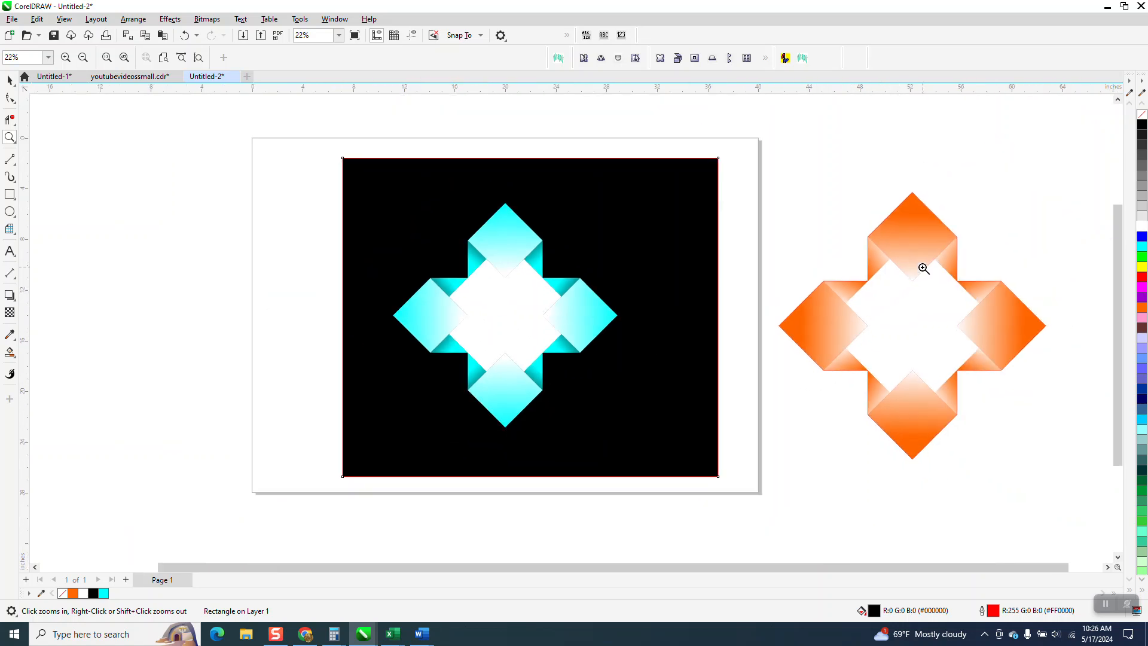
left_click(10, 79)
left_click_drag(371, 141, 623, 464)
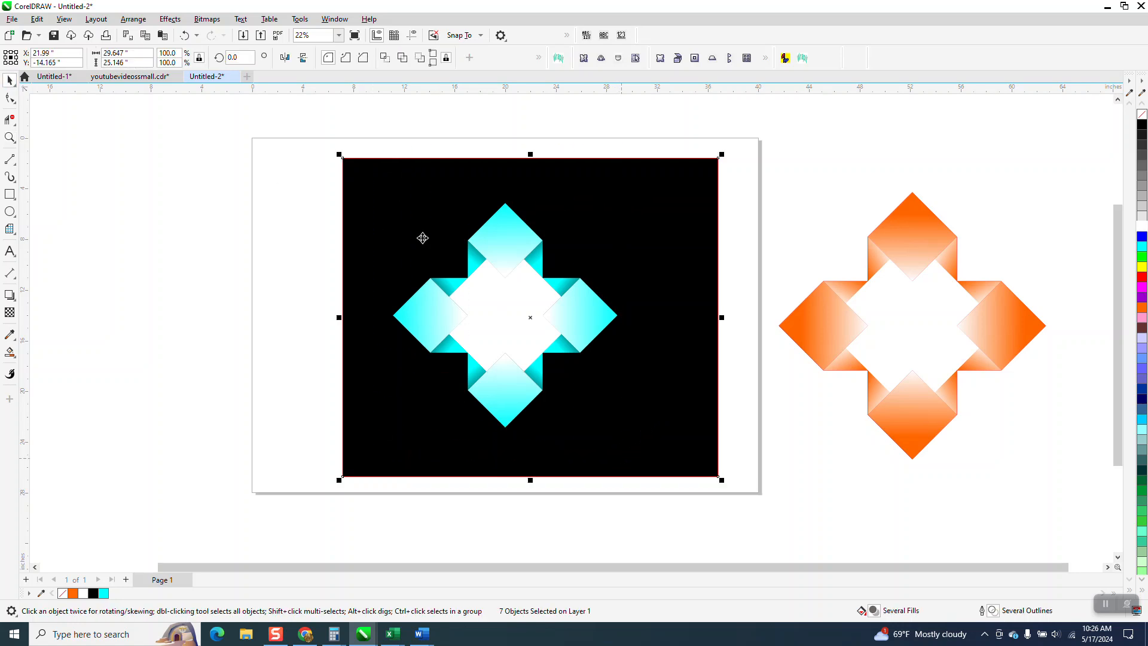
left_click_drag(356, 136, 646, 520)
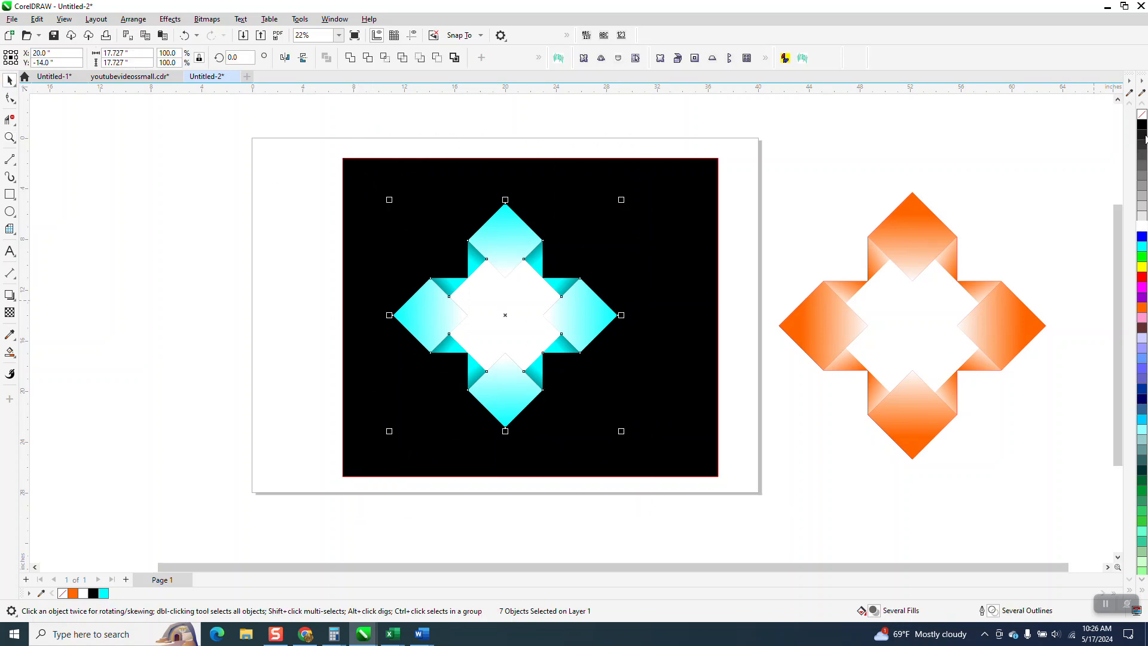
right_click(1141, 126)
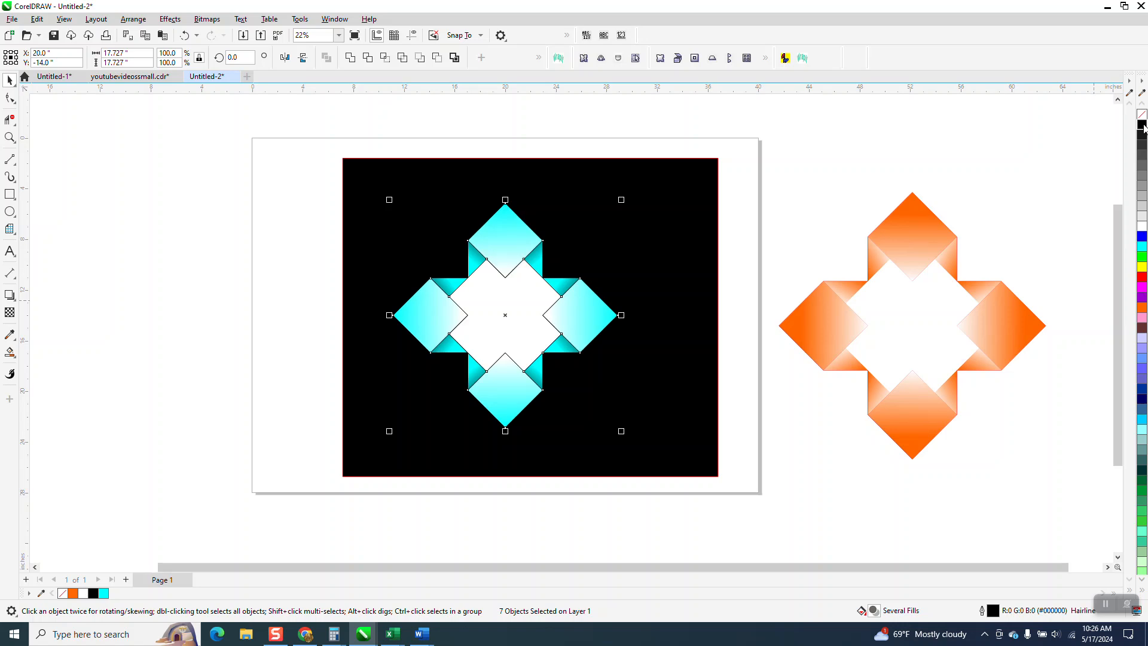
left_click(812, 221)
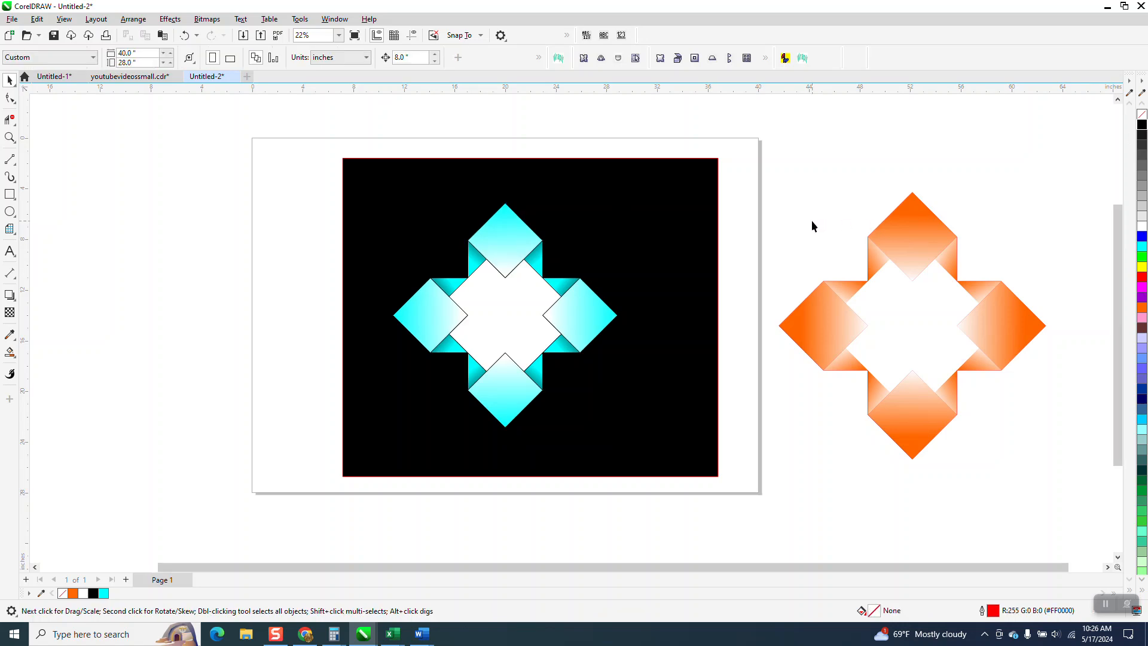